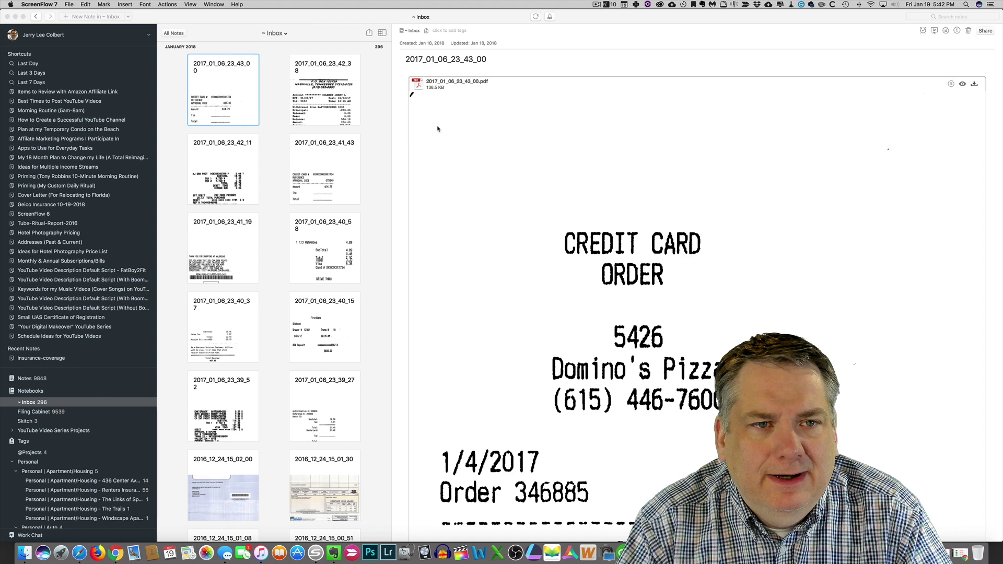
Bring the Evernote window to the front, with the Inbox receipt notes showing.
click(305, 22)
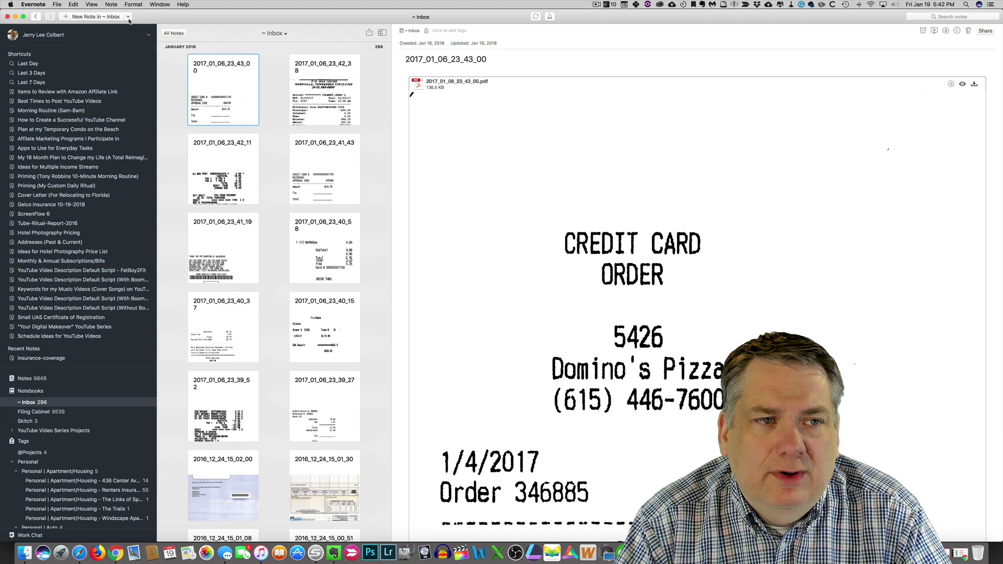
Create a note titled 'This is a Test' with body 'This is a test of the national broadcasting service.'.
click(104, 17)
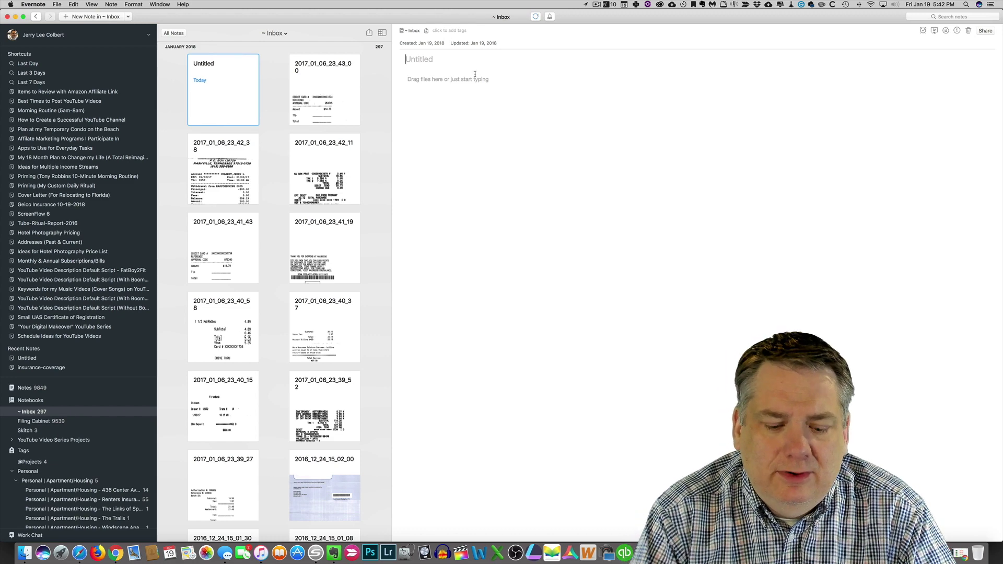
text(This is a )
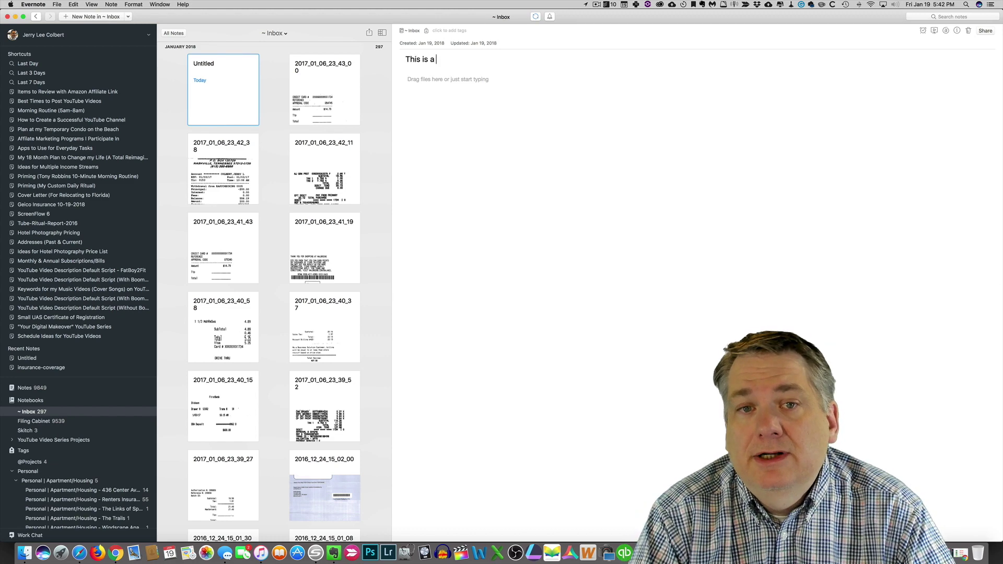
text(Test)
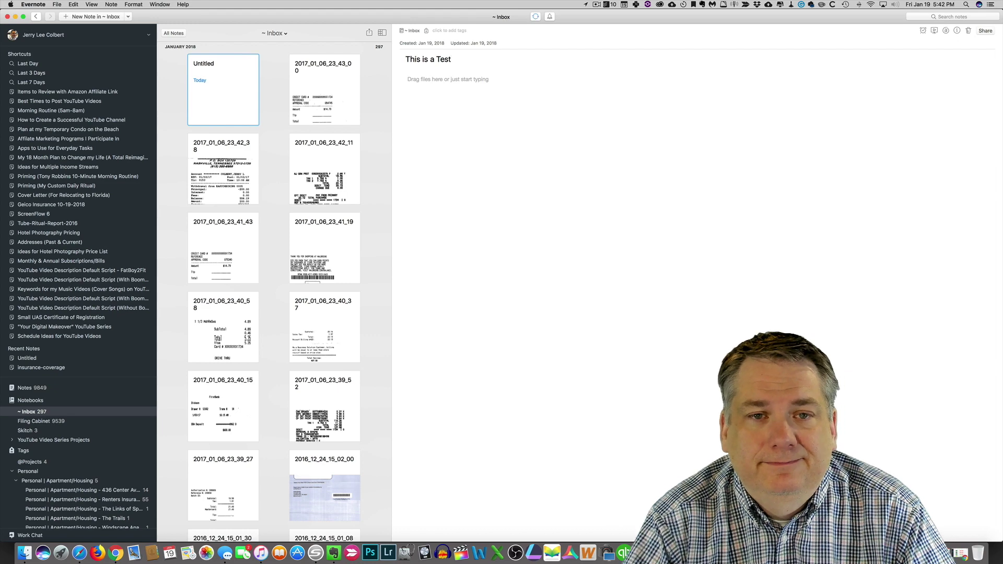
click(462, 81)
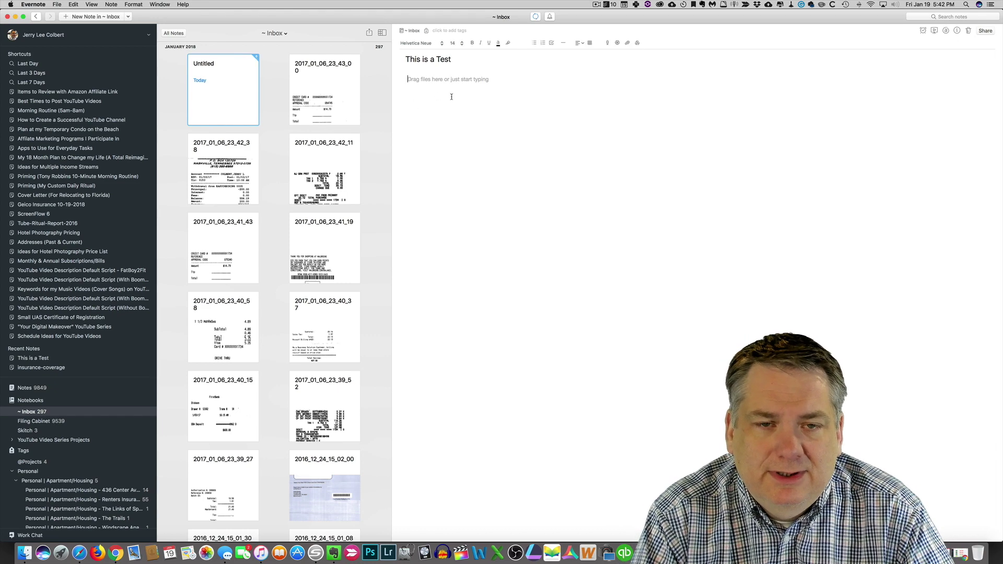
text(Th)
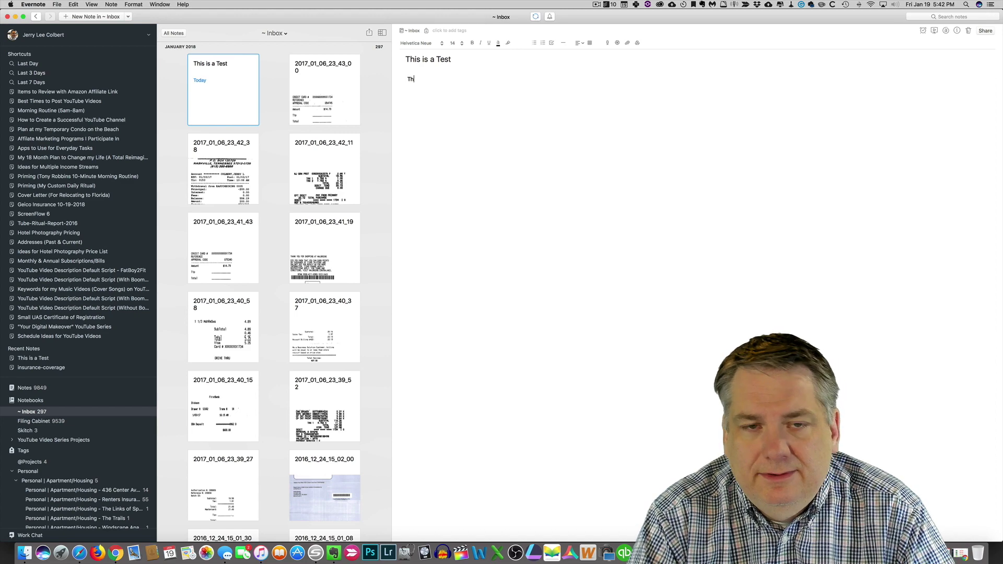
text(is is a tes)
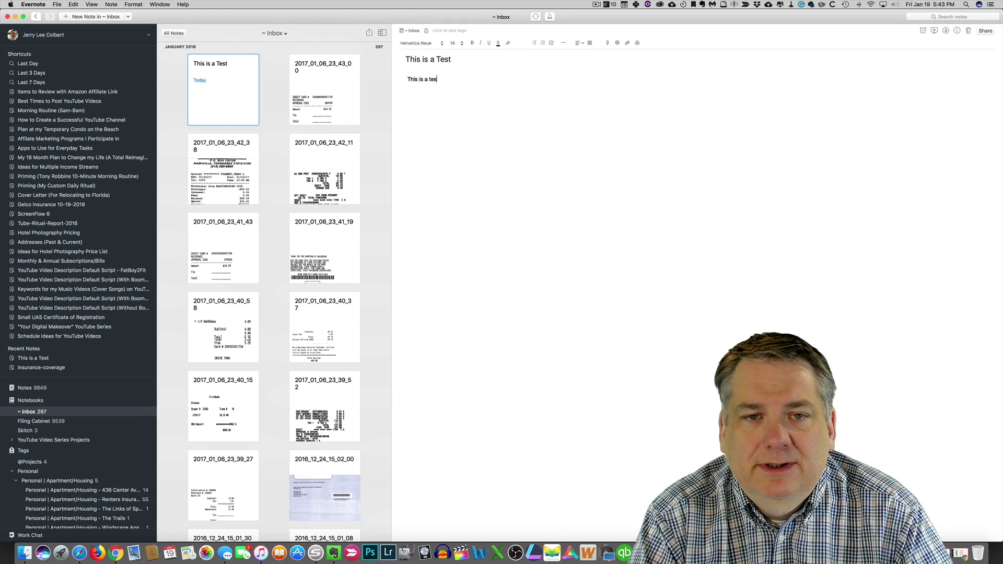
text(t of the nati)
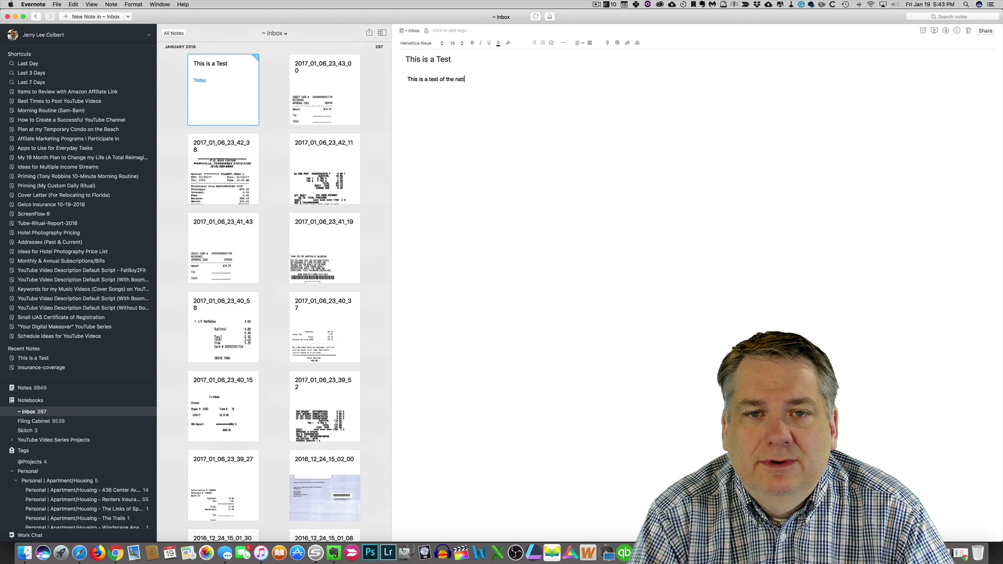
text(onal broa)
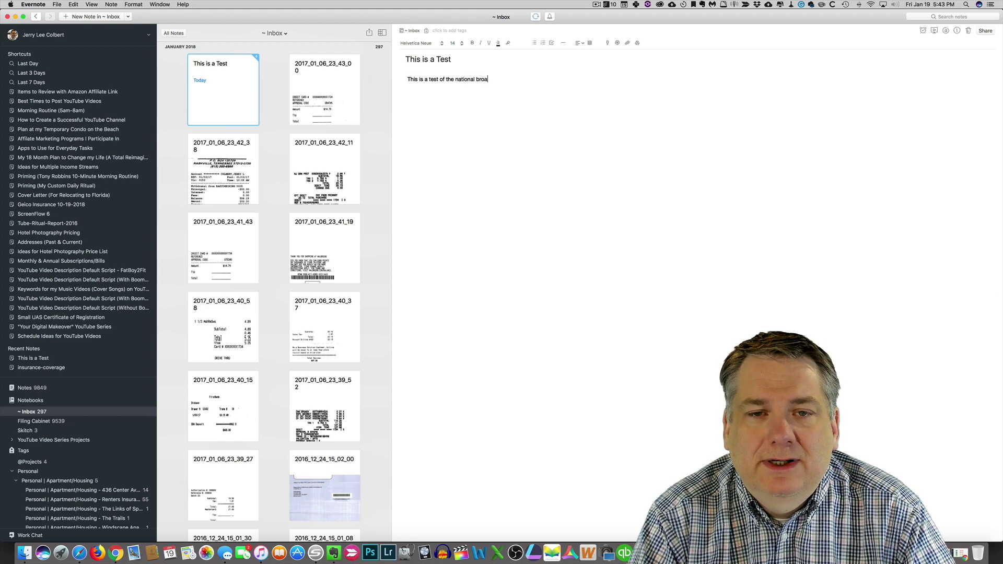
text(dcasting)
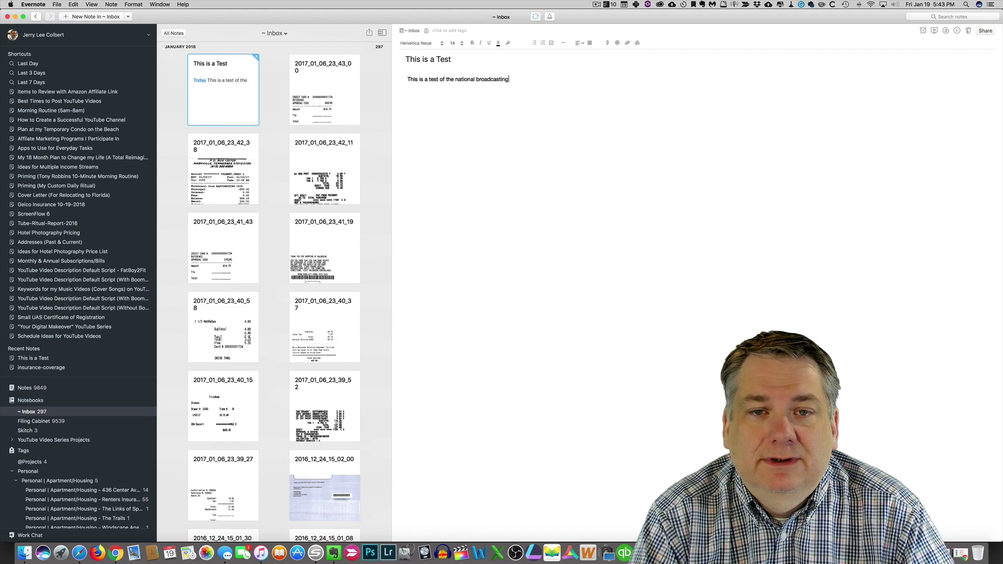
text( service.)
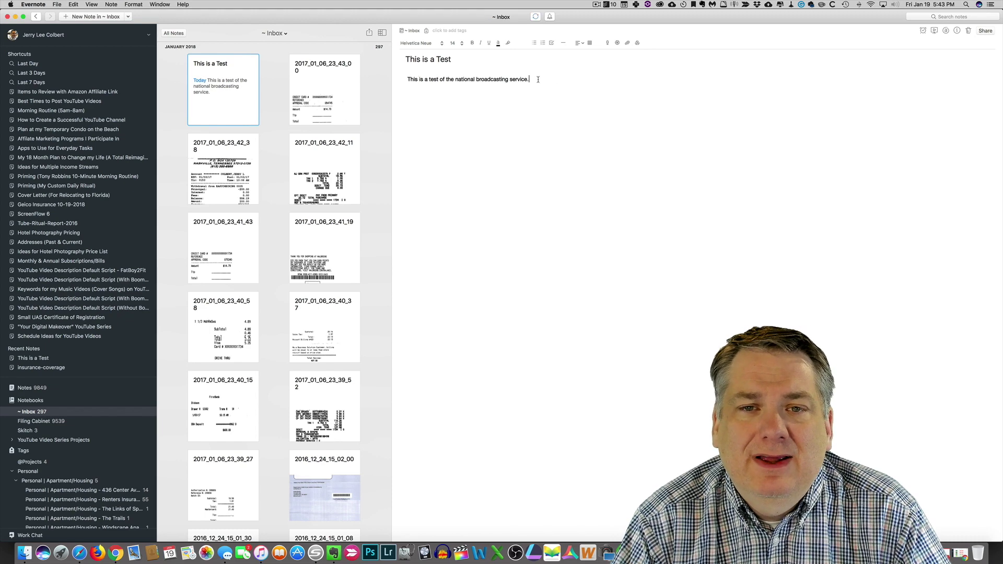
Select the body sentence and set it to Georgia, 48 pt.
drag(529, 79, 408, 79)
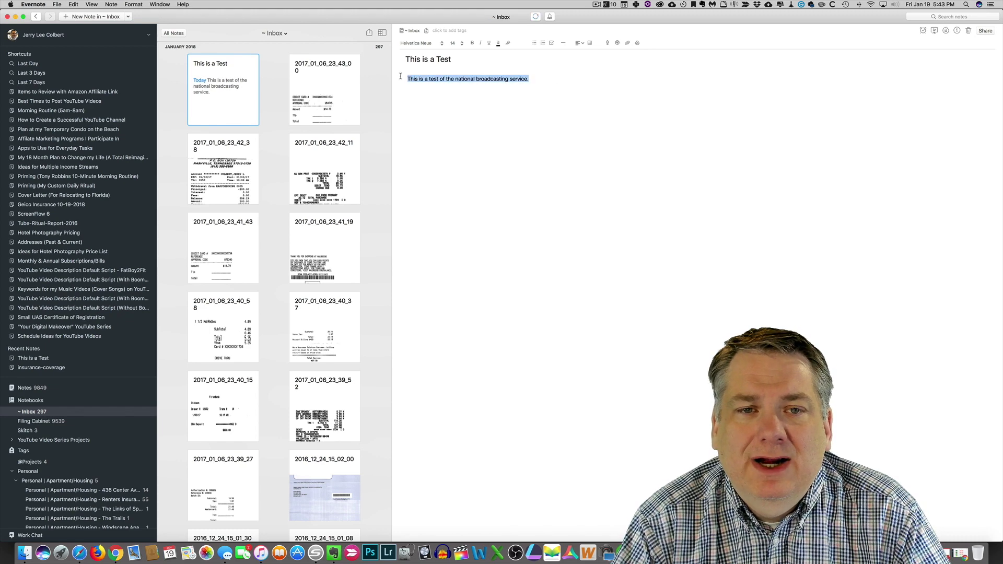
click(441, 43)
click(420, 37)
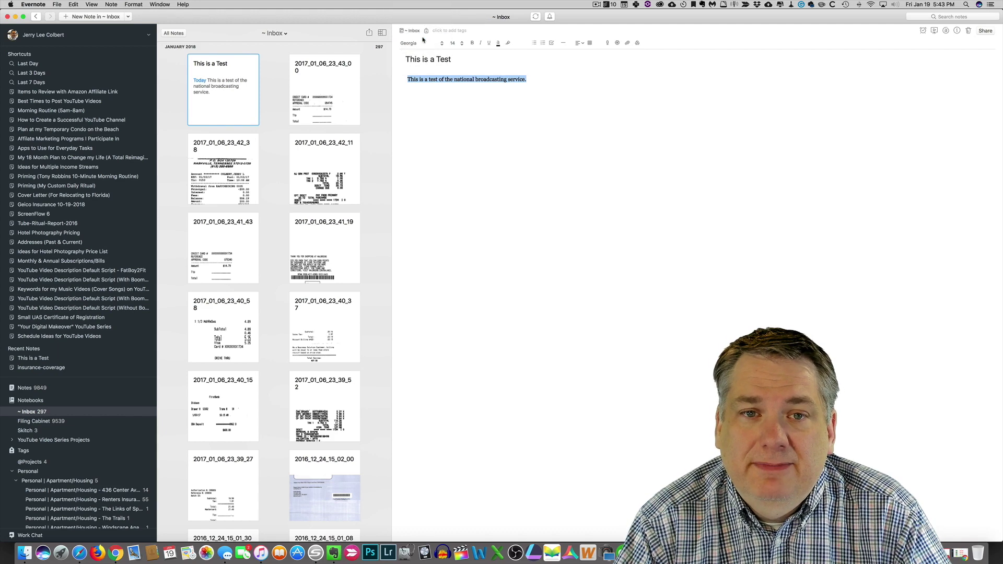
click(461, 44)
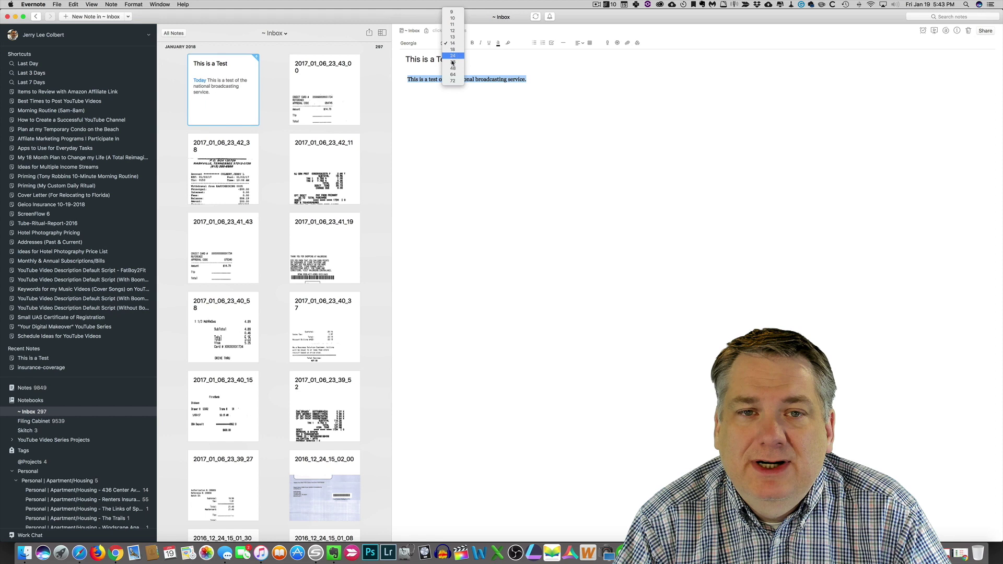
click(453, 68)
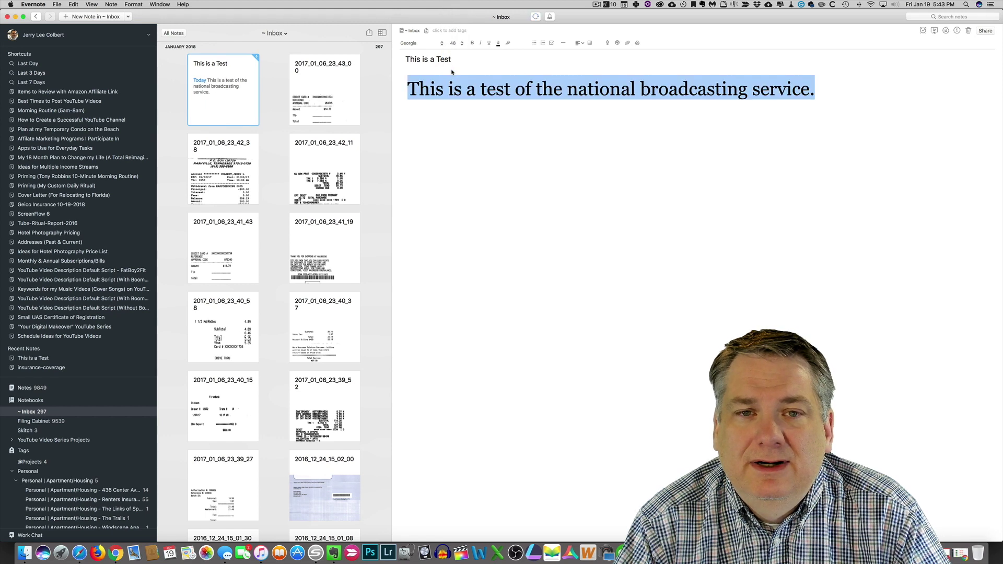
Make the sentence bold, italic, underlined, magenta and highlighted in yellow.
click(472, 44)
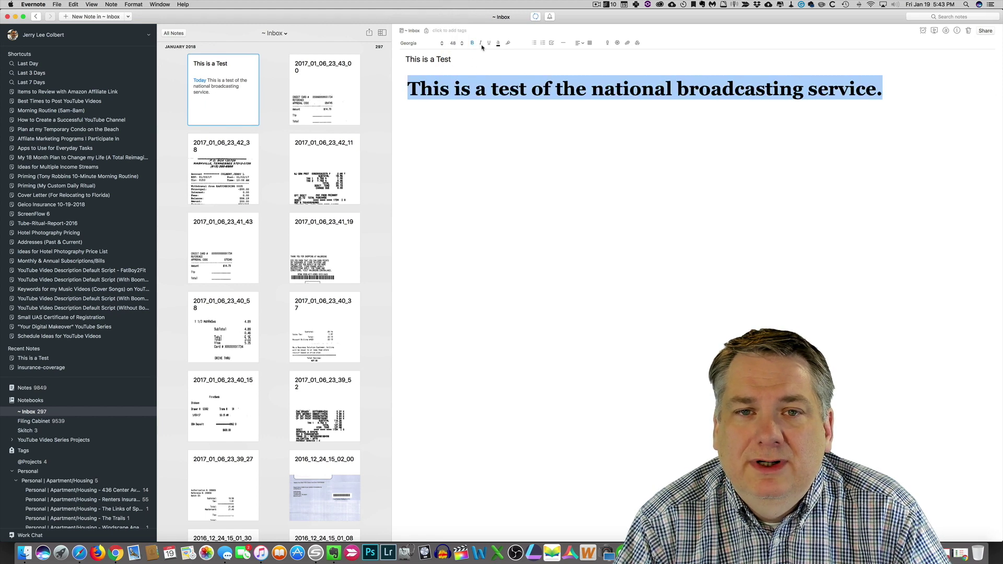
click(481, 45)
click(489, 45)
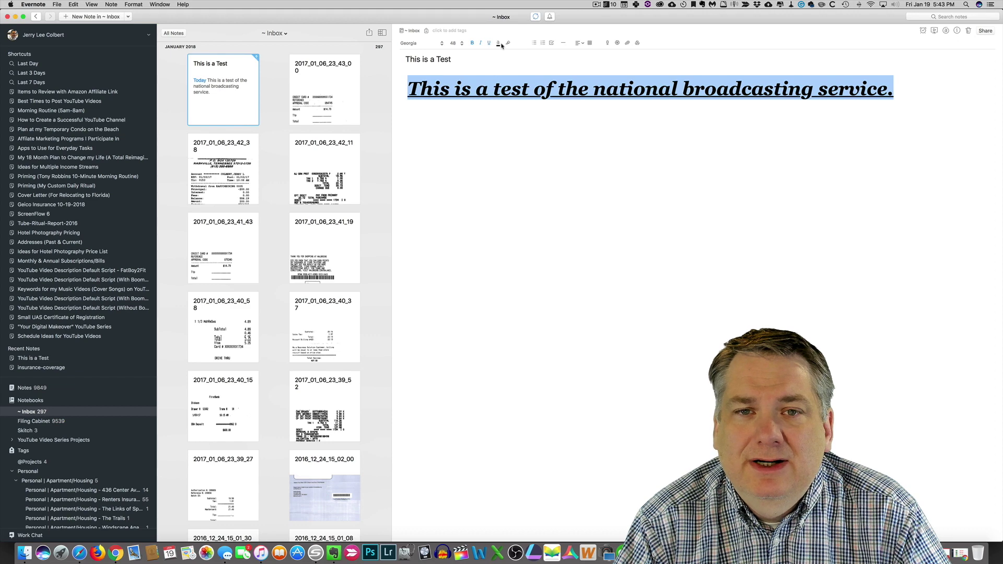
click(500, 45)
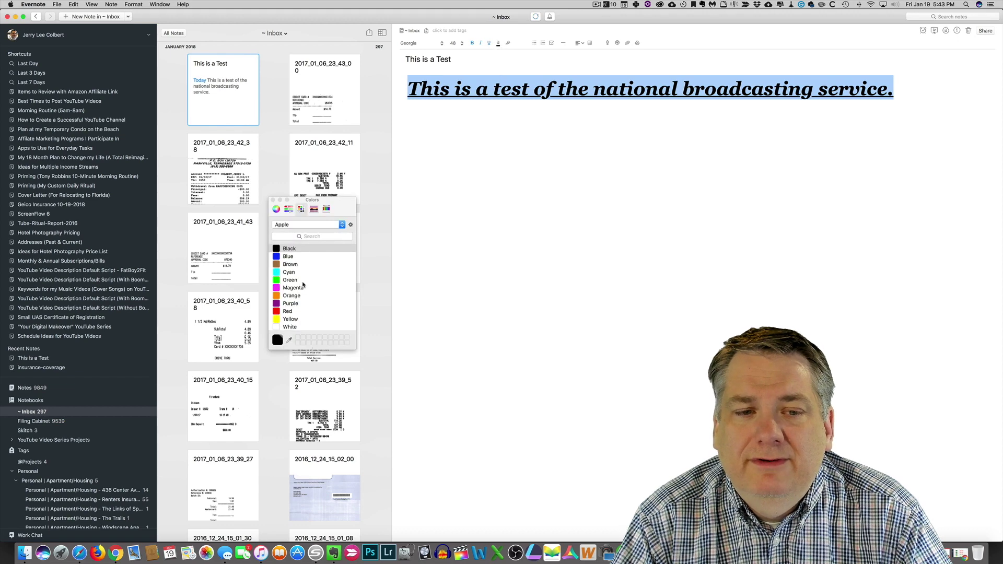
click(294, 288)
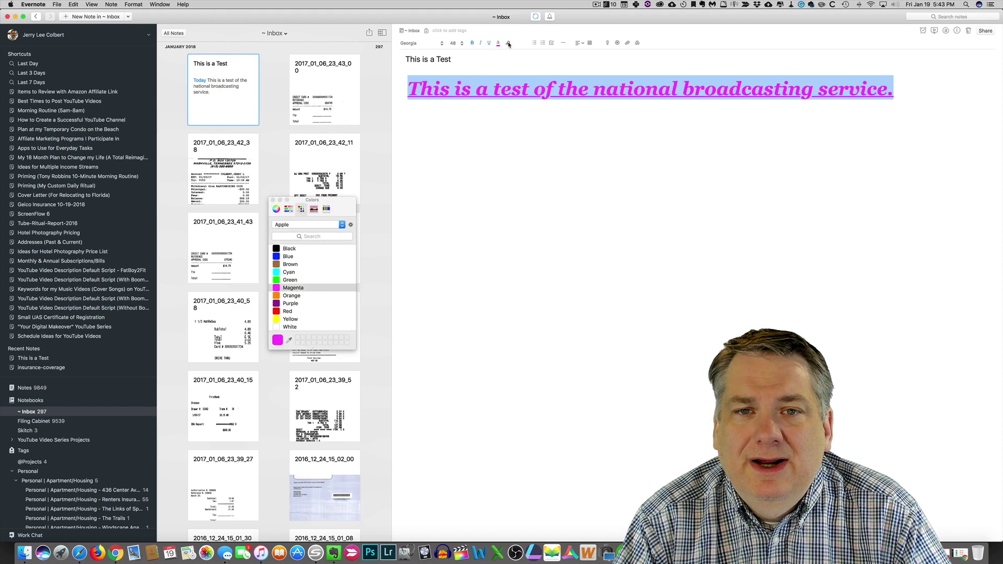
click(506, 136)
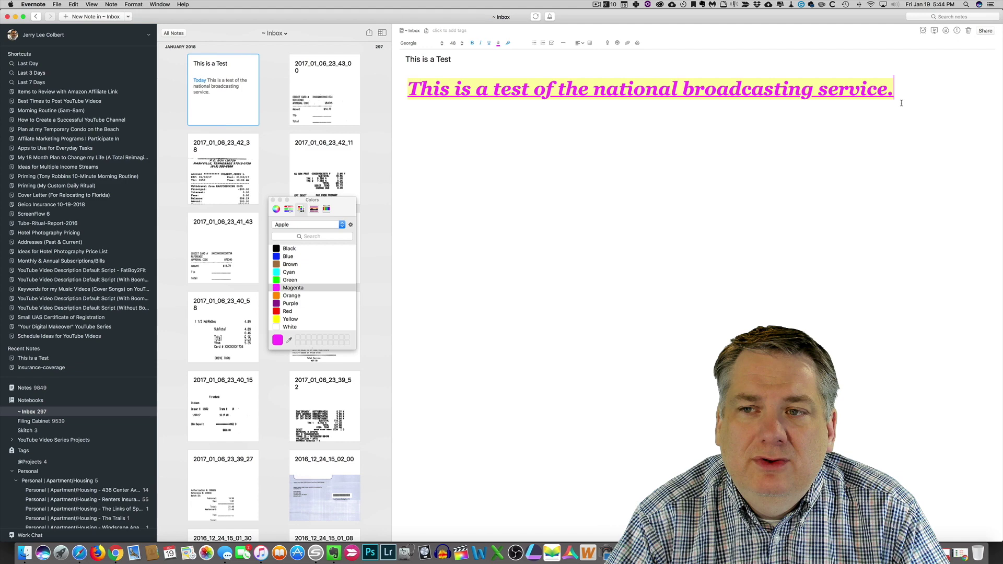
Replace the sentence with a to-do checklist: Wake Up, Run, Go to Work, Come back home, Go to sleep.
drag(894, 94, 395, 79)
key(BackSpace)
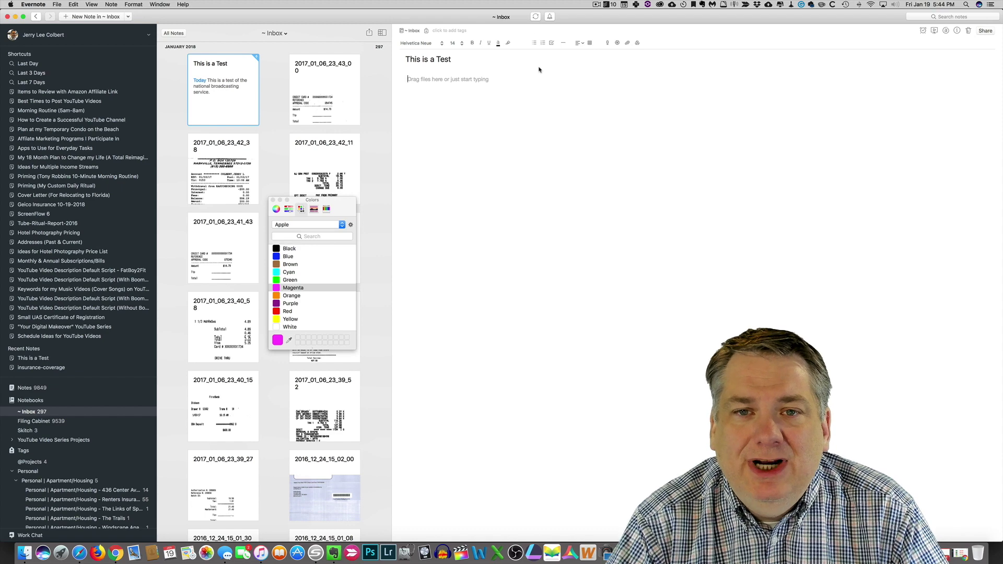
click(551, 44)
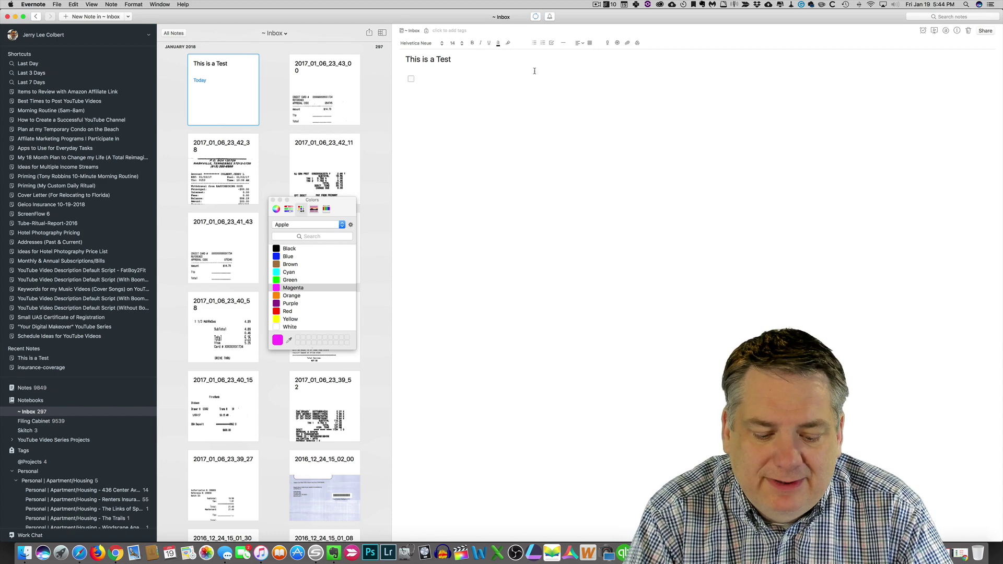
text(Wake Up)
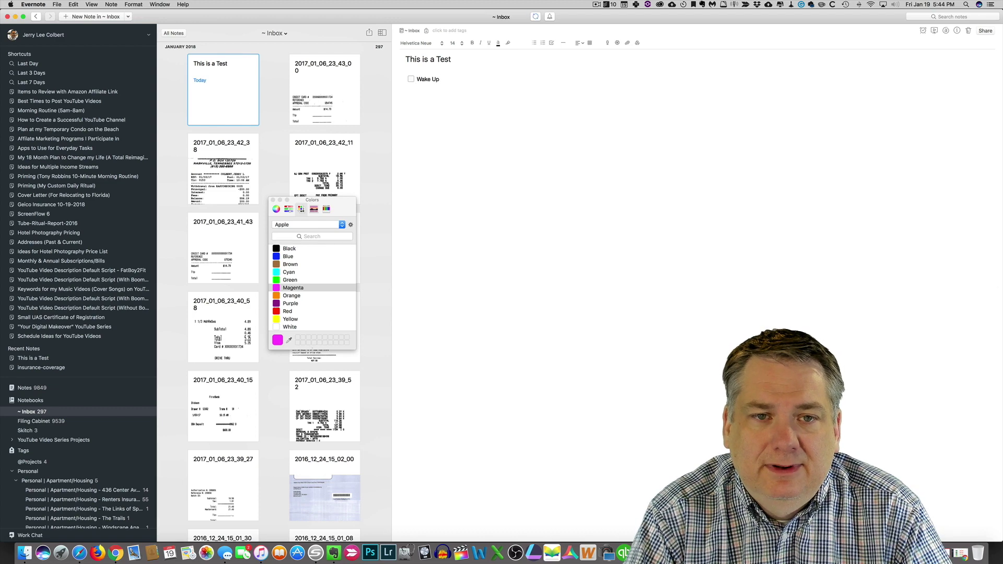
key(Return)
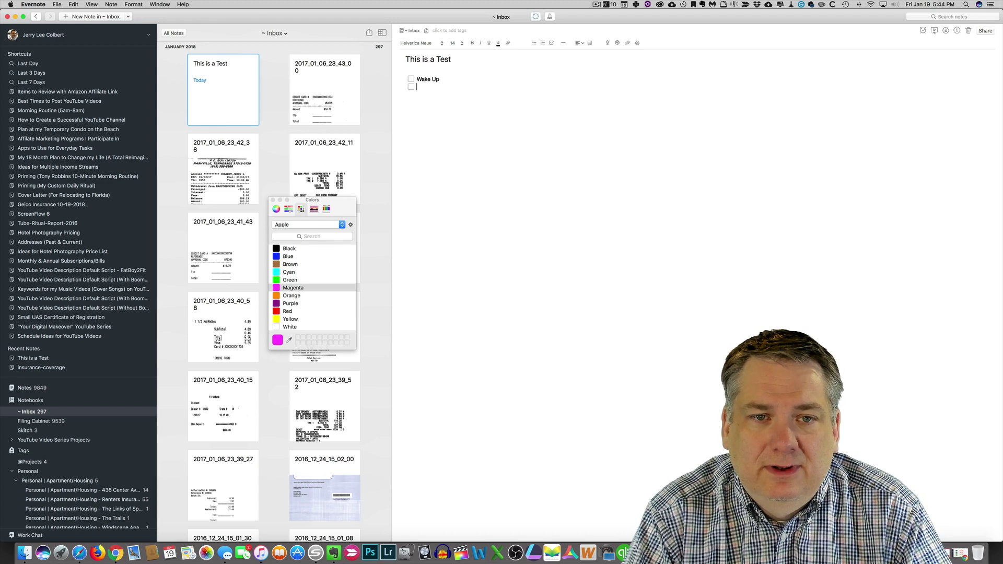
text(R)
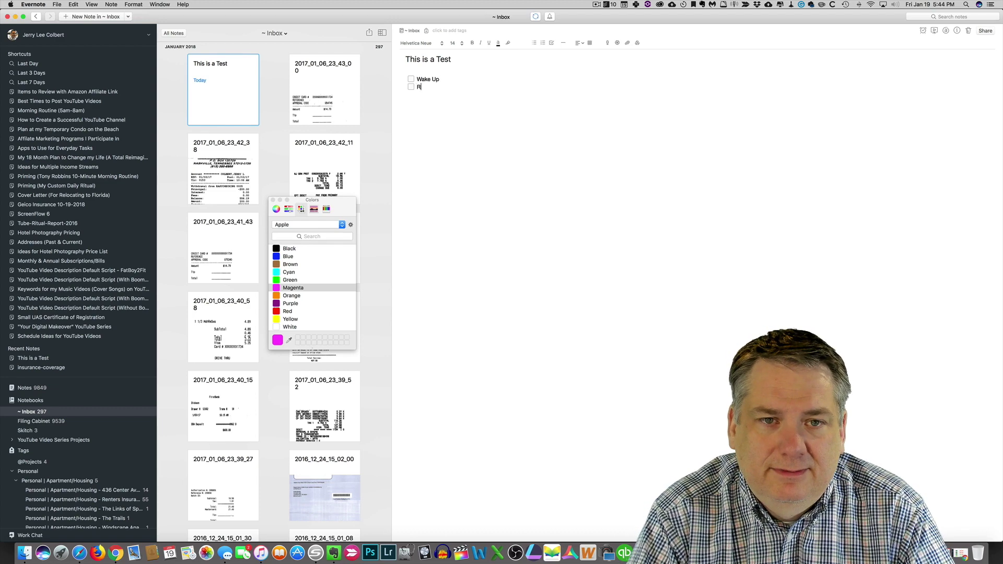
text(un)
key(Return)
text(Go )
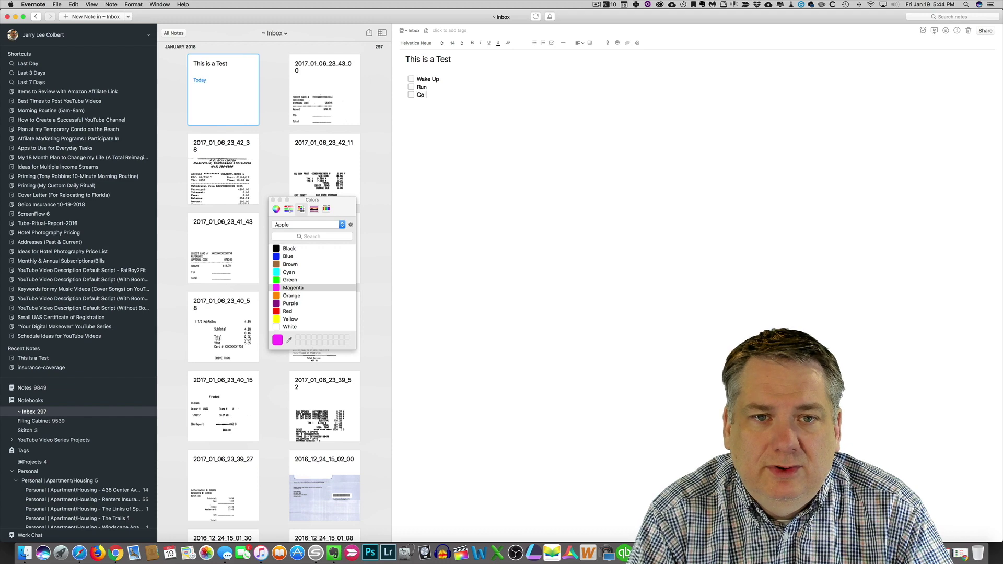
text(to Work)
key(Return)
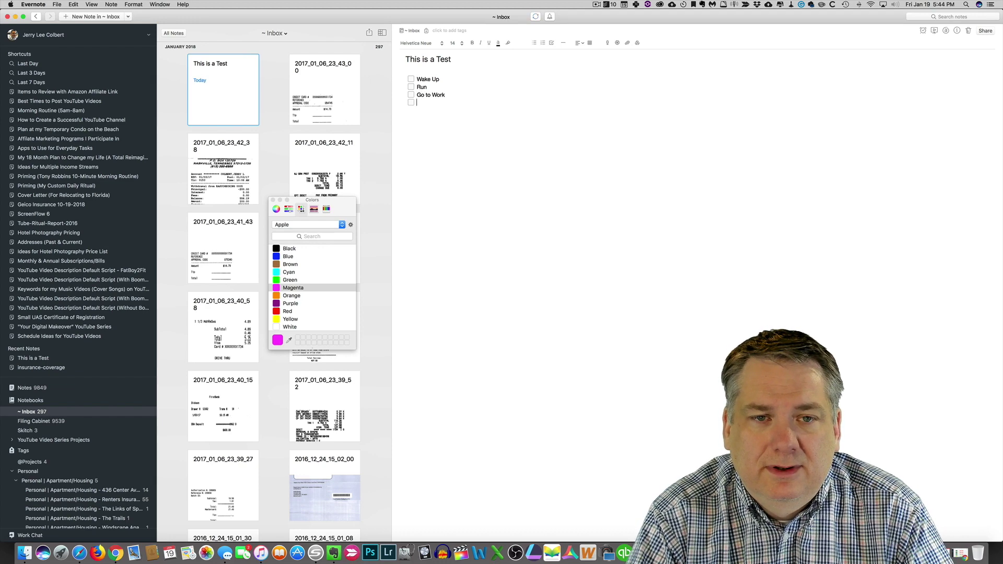
text(Come back home)
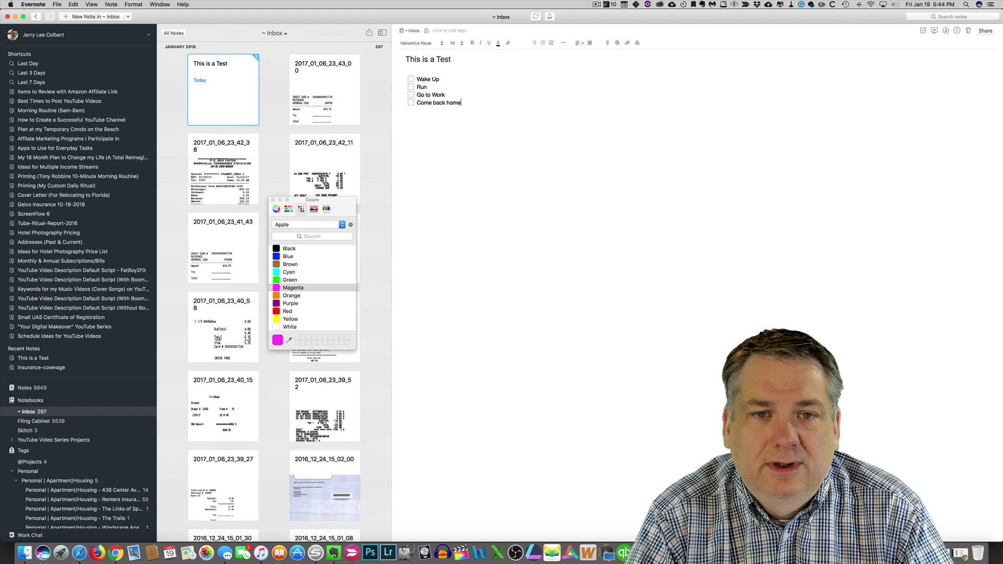
key(Return)
text(Go)
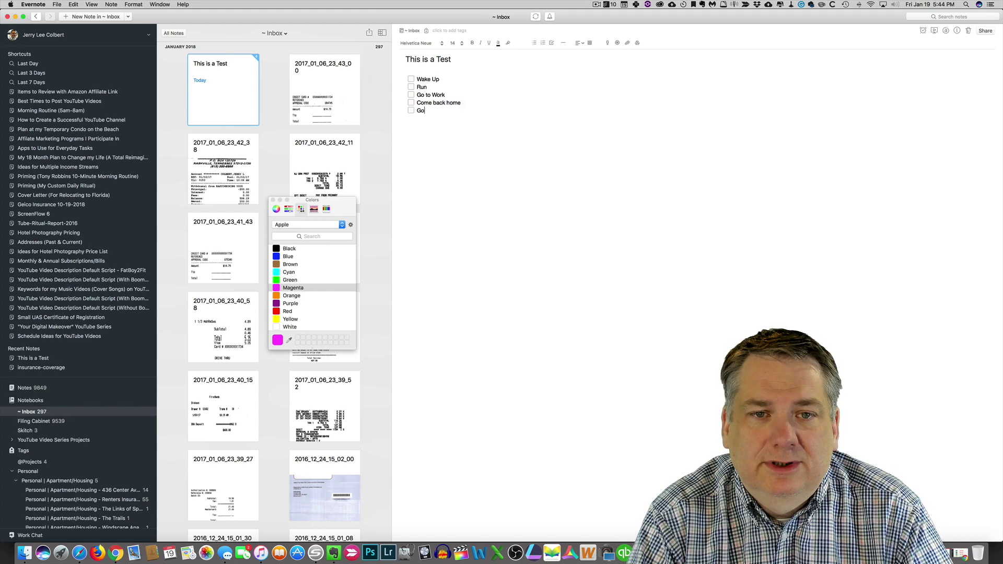
text( to sleep)
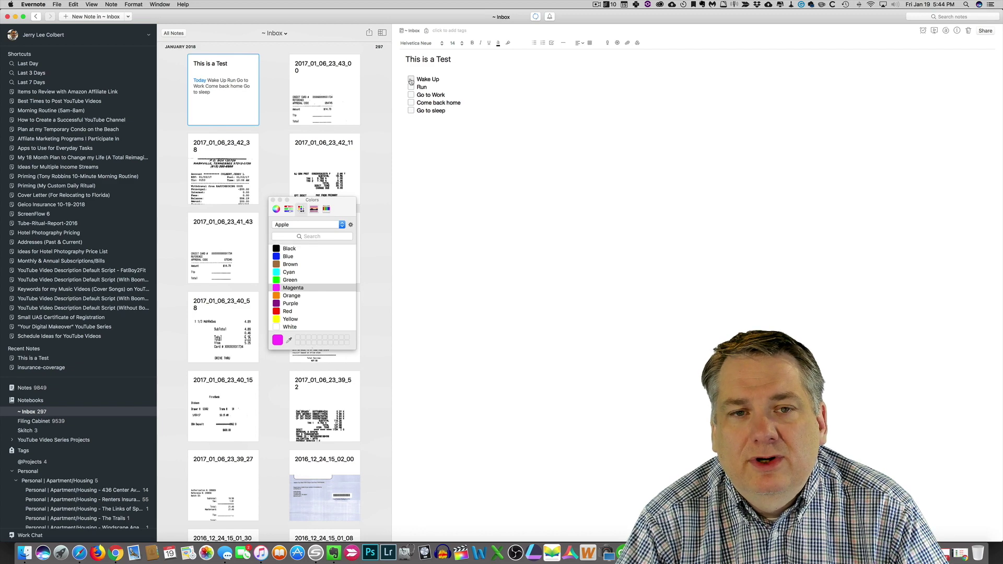
Tick all five to-do items, then untick them again.
click(411, 81)
click(410, 87)
click(410, 95)
click(410, 103)
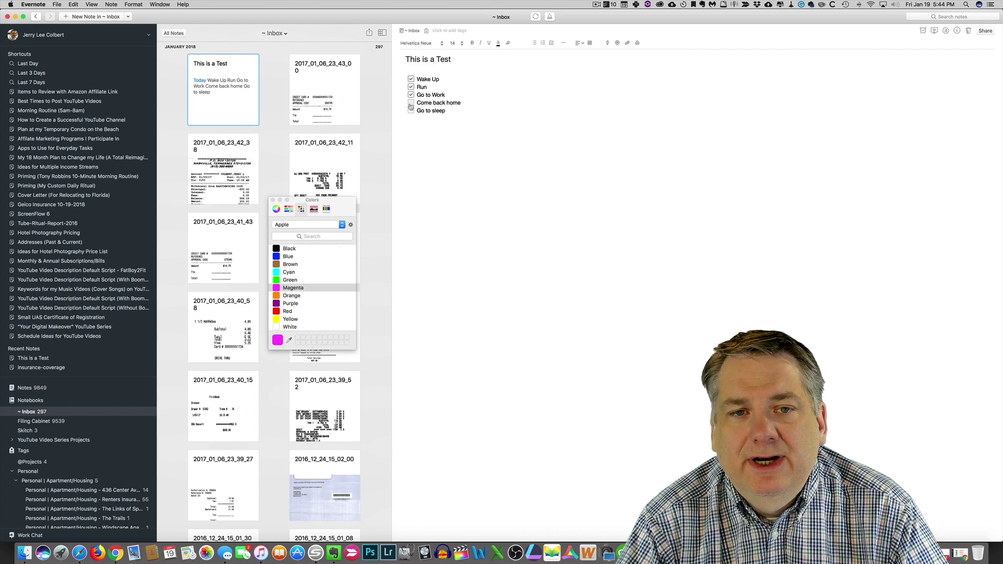
click(411, 110)
click(411, 79)
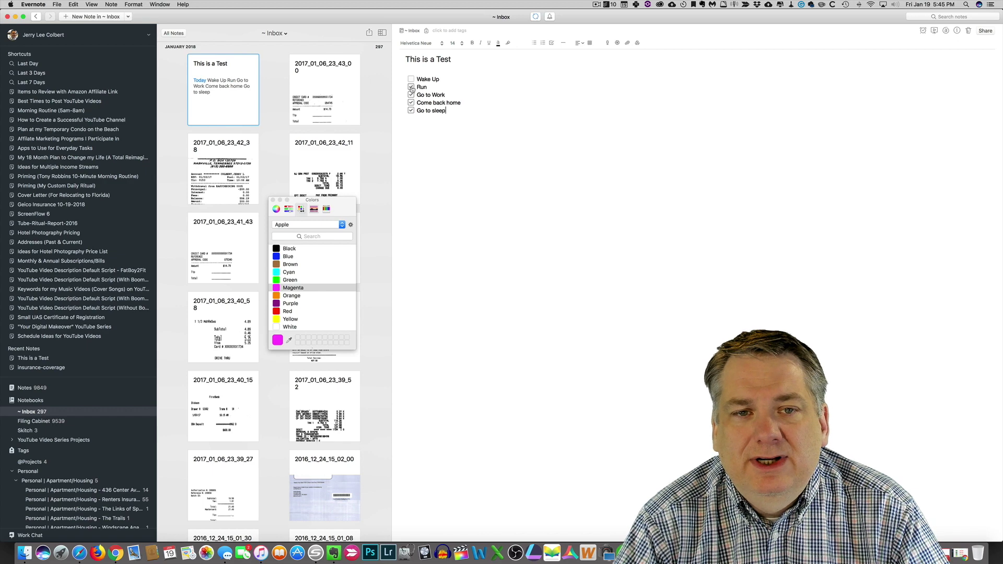
click(410, 87)
click(410, 94)
click(410, 103)
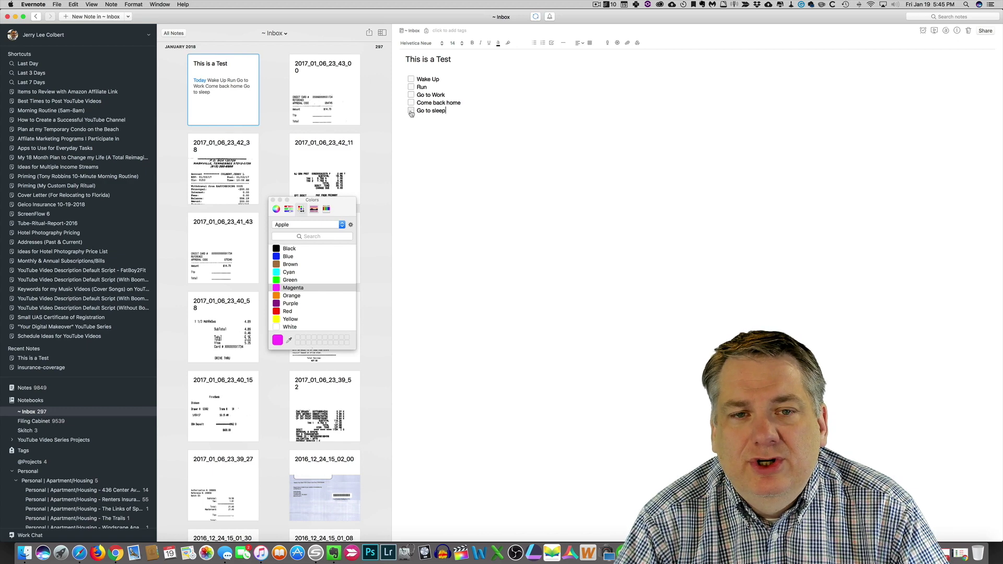
End the checklist after Go to sleep and add a blank line below it.
click(505, 128)
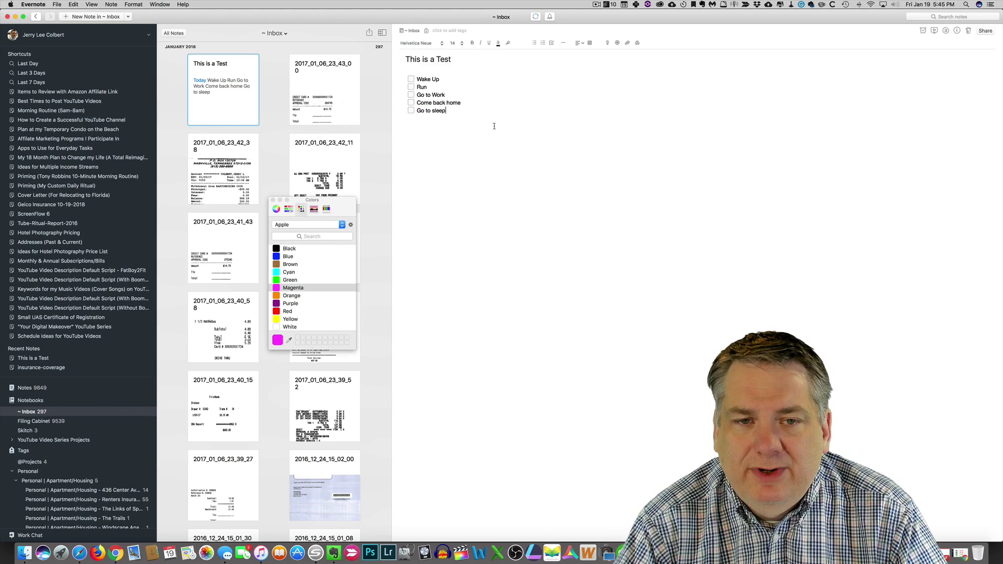
key(Return)
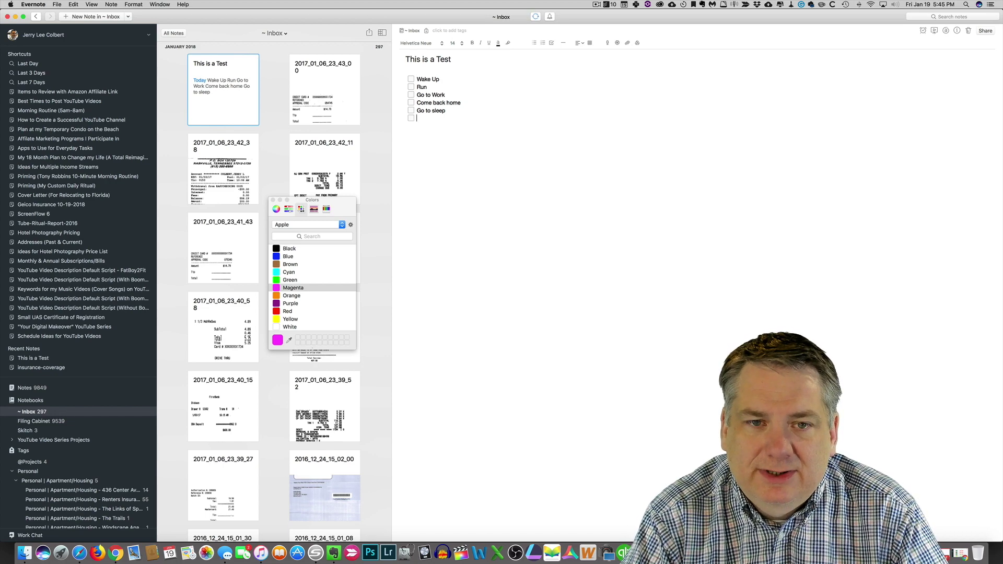
key(BackSpace)
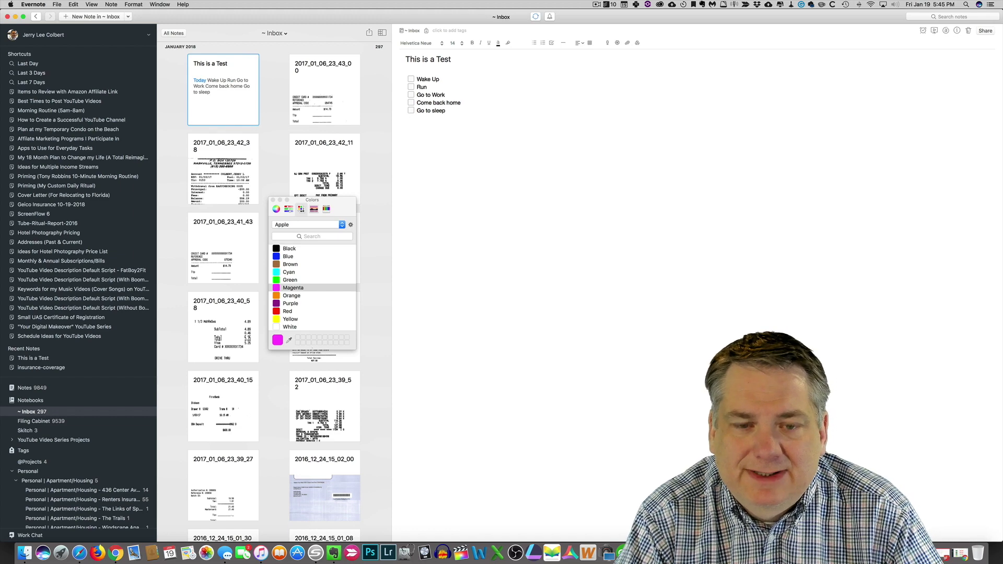
key(Return)
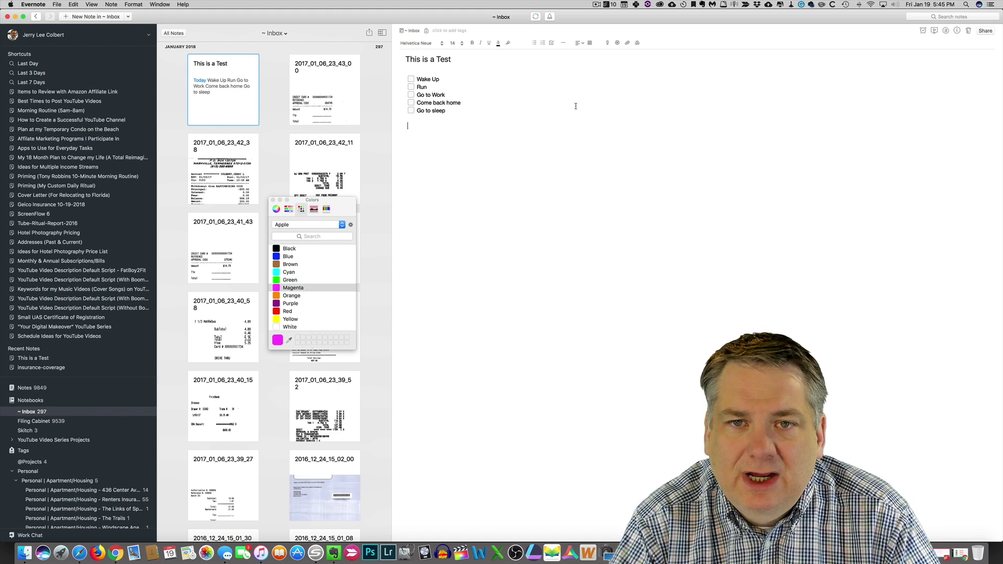
Add a numbered list with Word, Tumbler and Youtube.
click(542, 43)
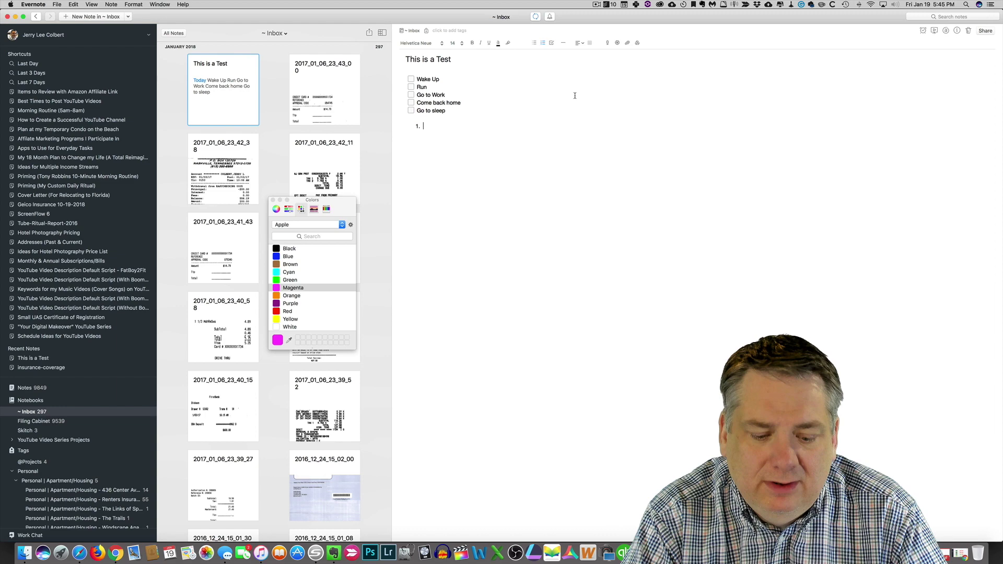
text(Word)
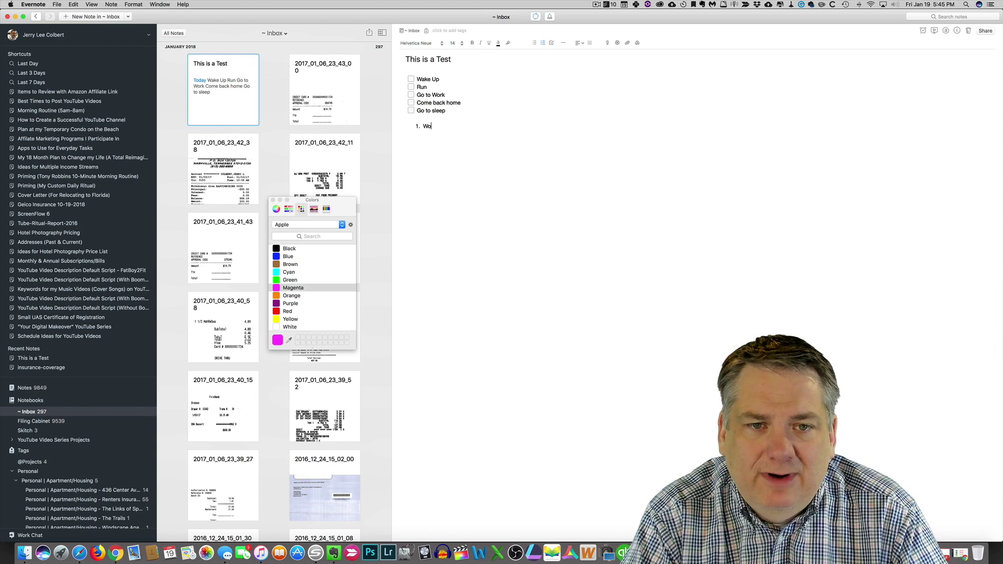
key(Return)
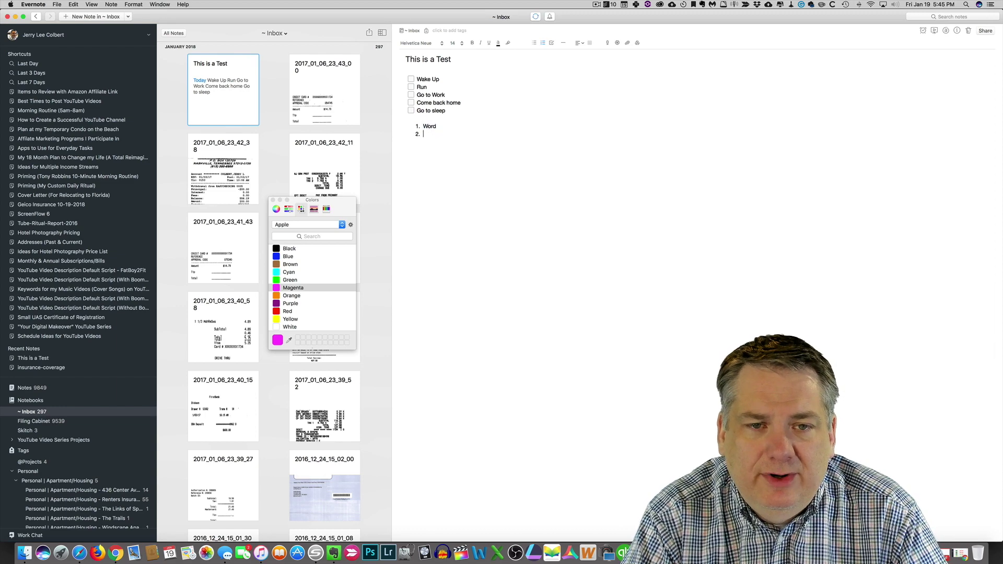
text(T)
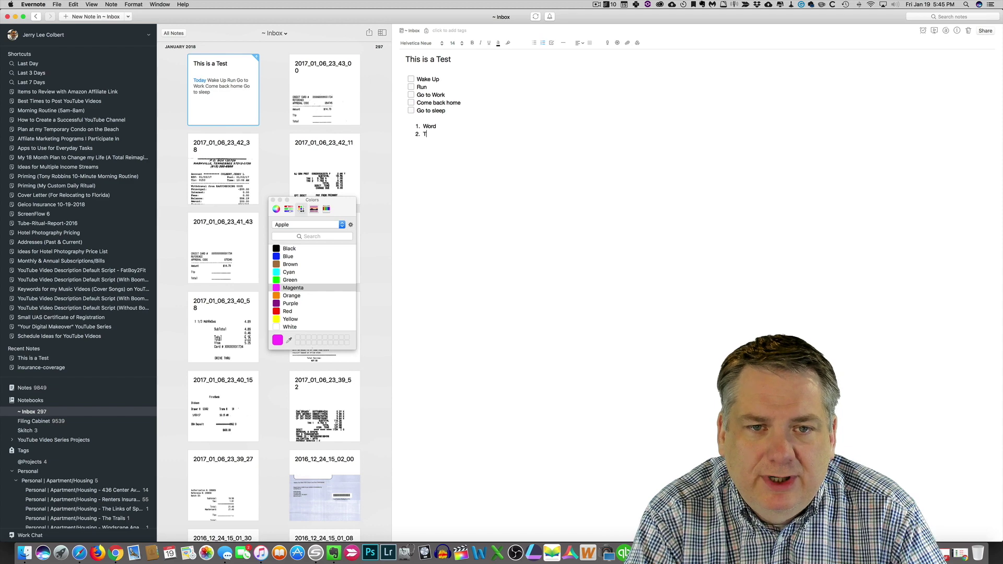
text(umbler)
key(Return)
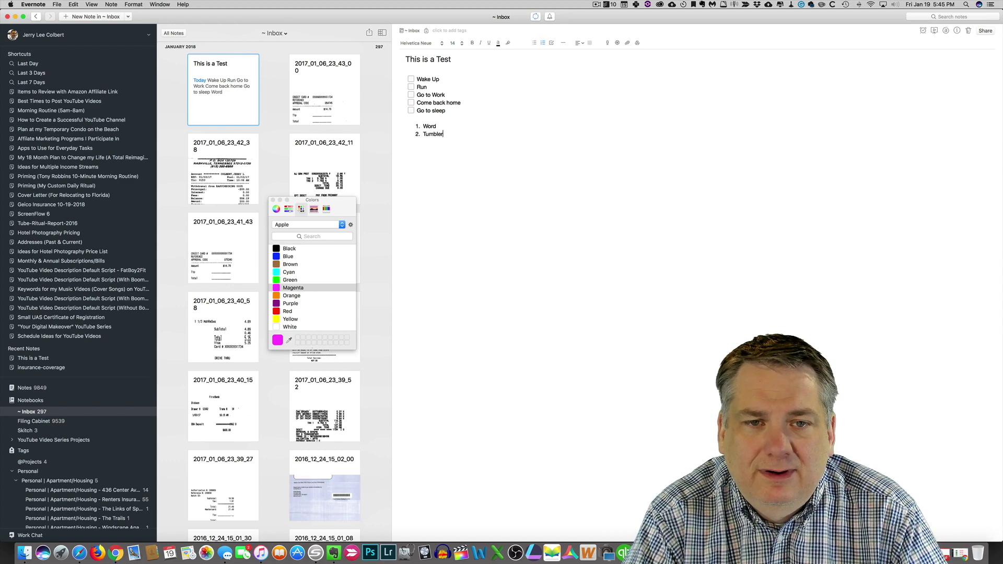
text(Youtube)
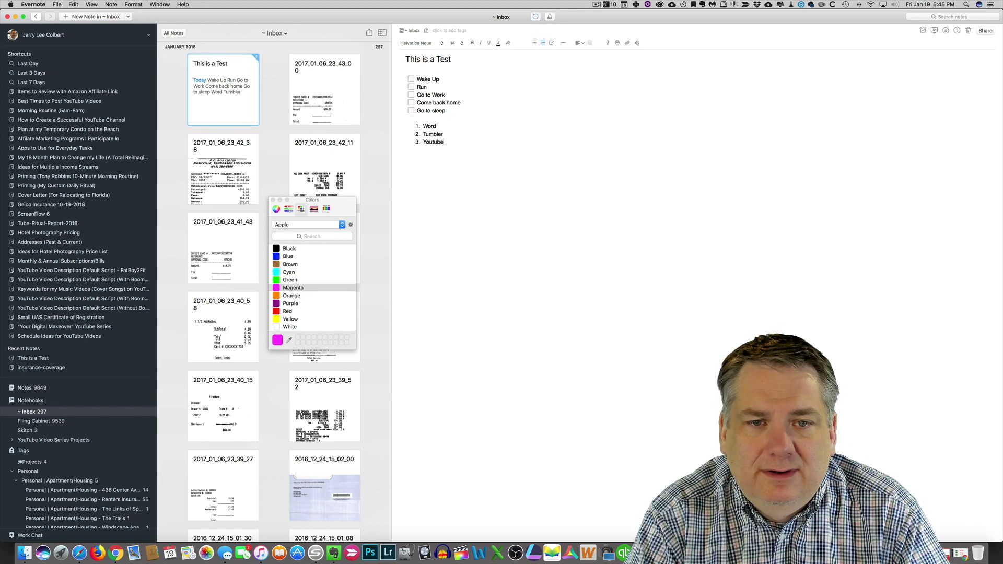
key(Return)
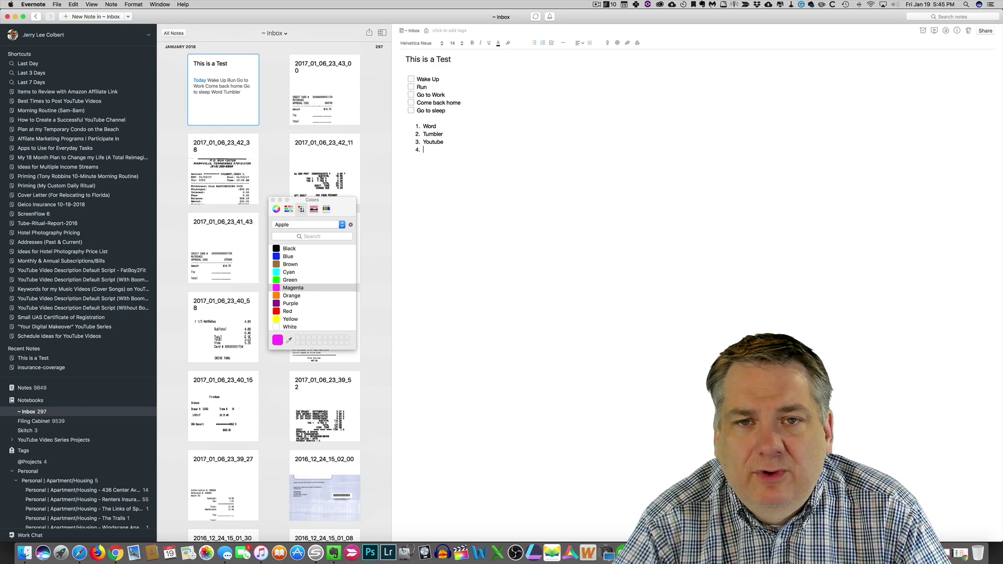
key(Return)
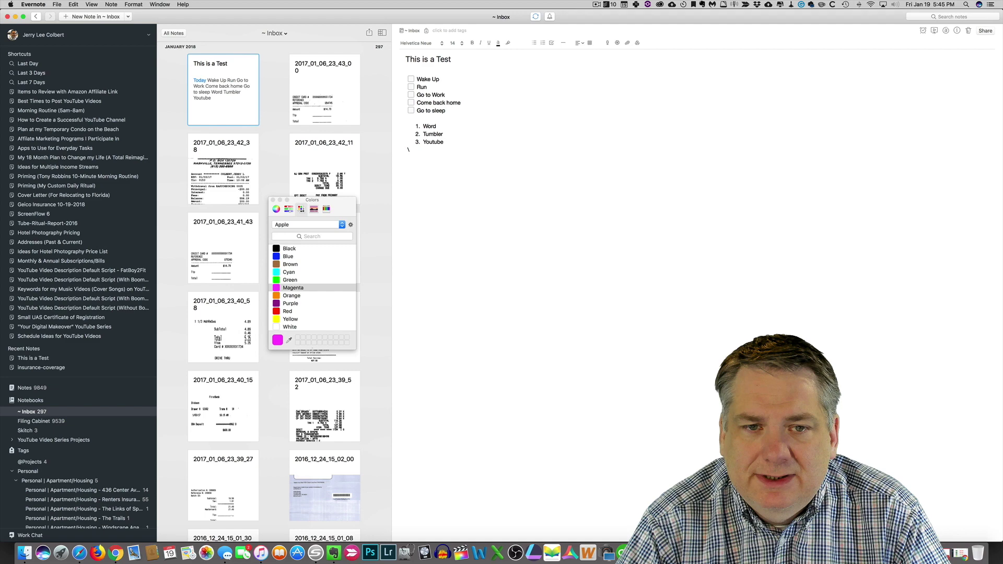
Below it, add bullets 'I am a bulleted list' and 'howdy', leaving an empty bullet.
key(Return)
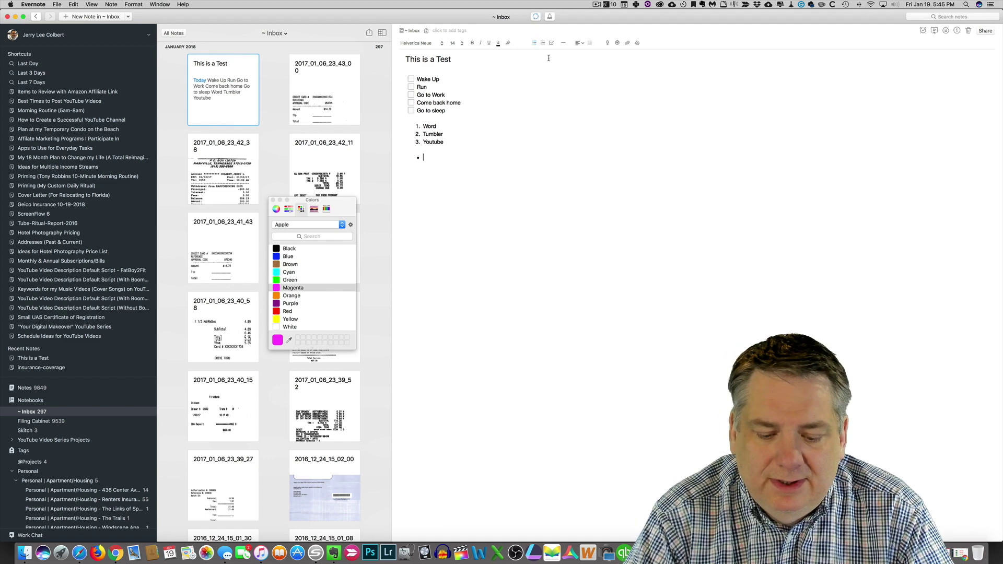
text(I am a b)
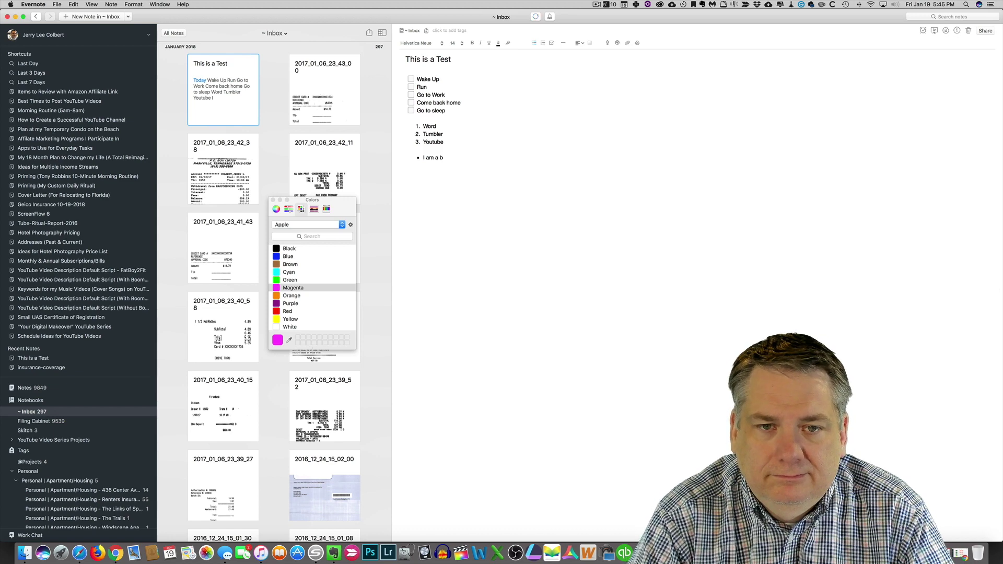
text(ulleted )
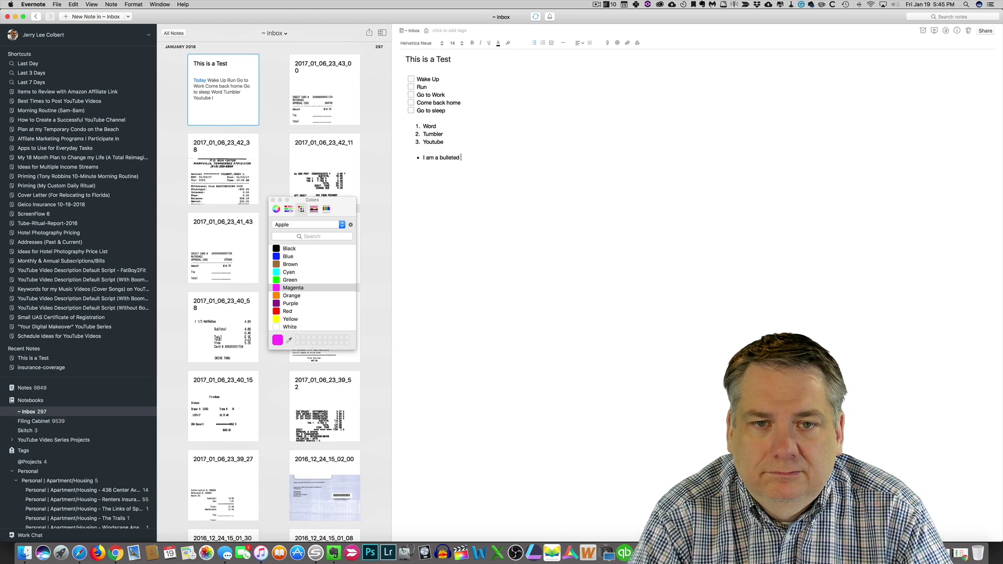
text(list )
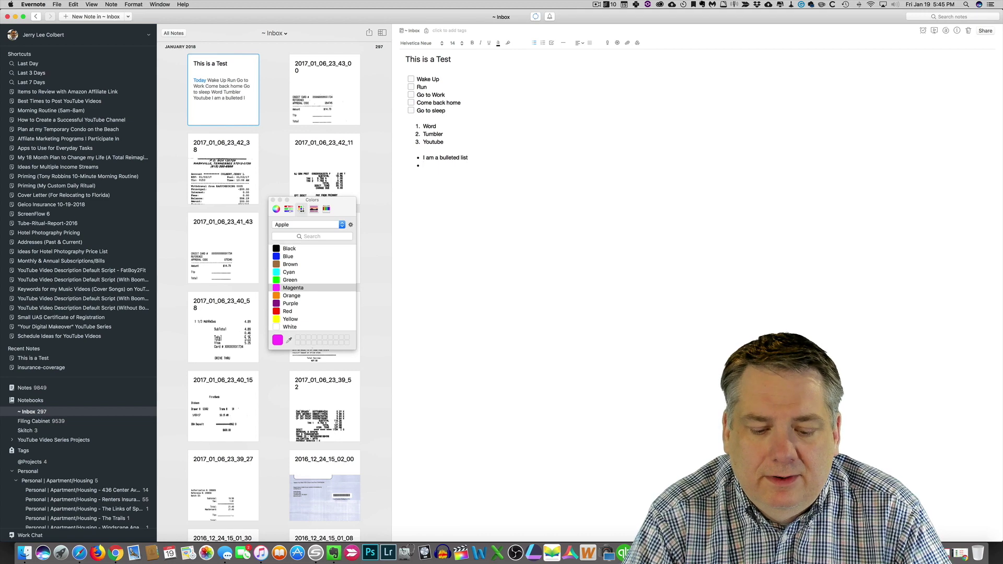
text(h)
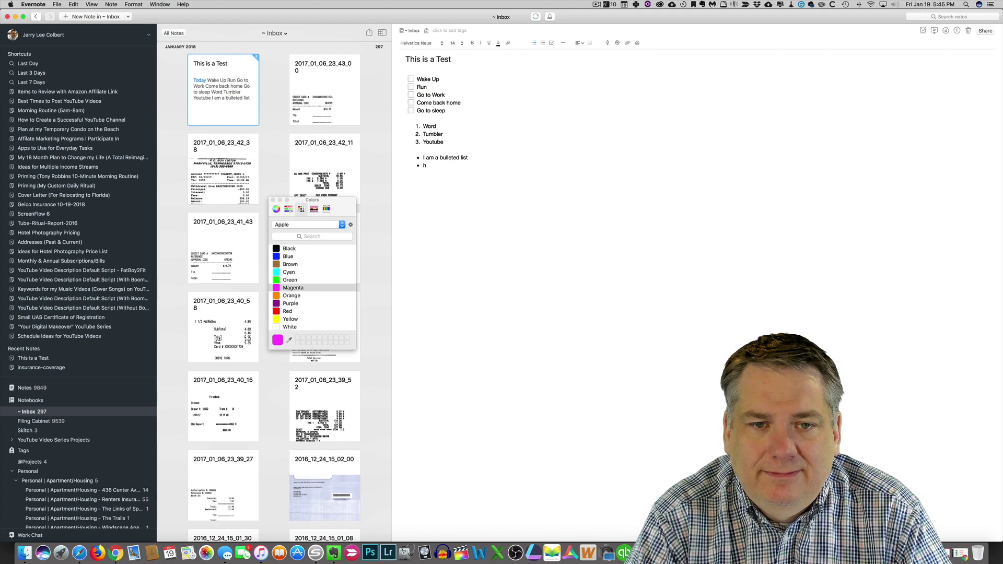
text(owdy)
key(Return)
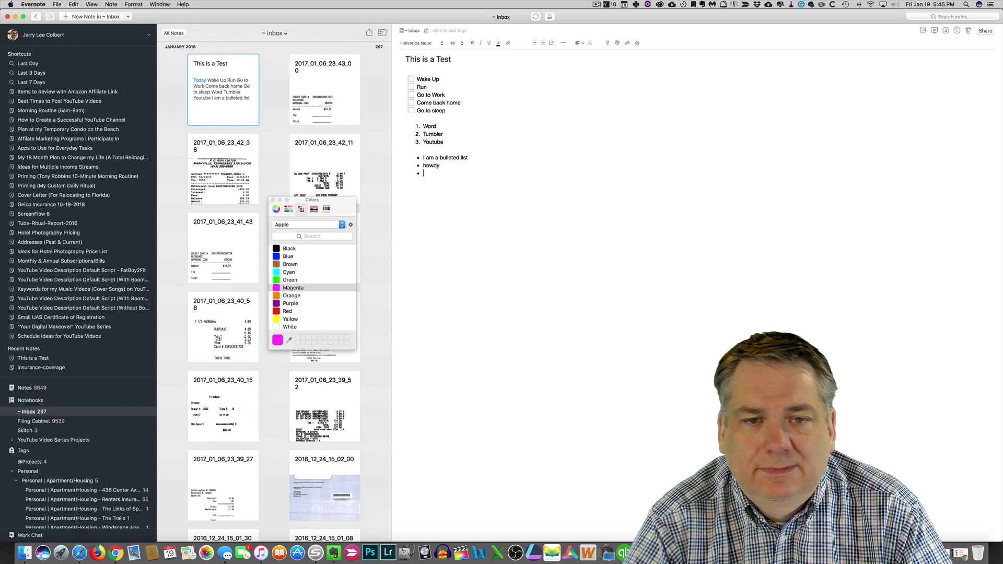
Insert a horizontal rule below the bulleted list.
click(563, 43)
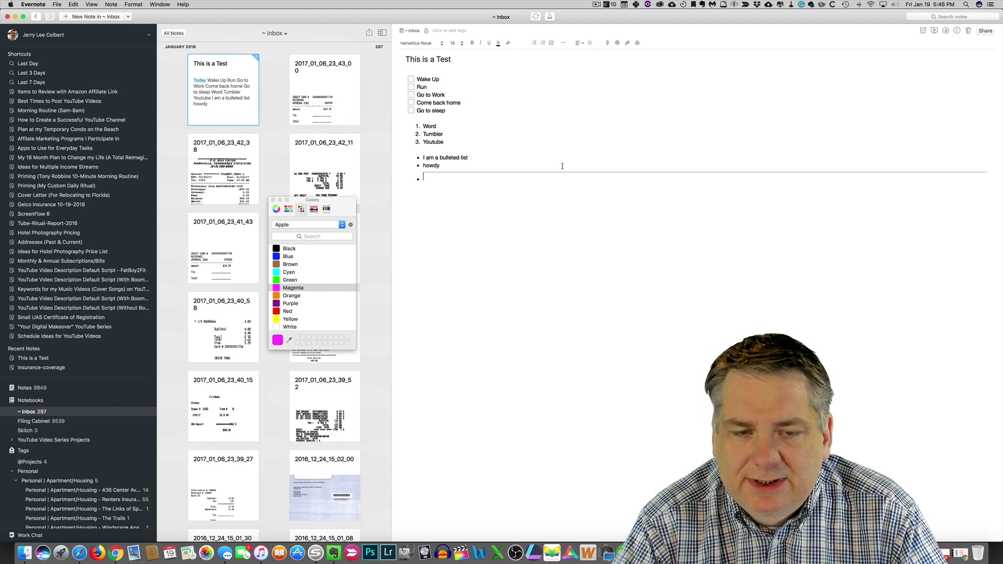
key(super+z)
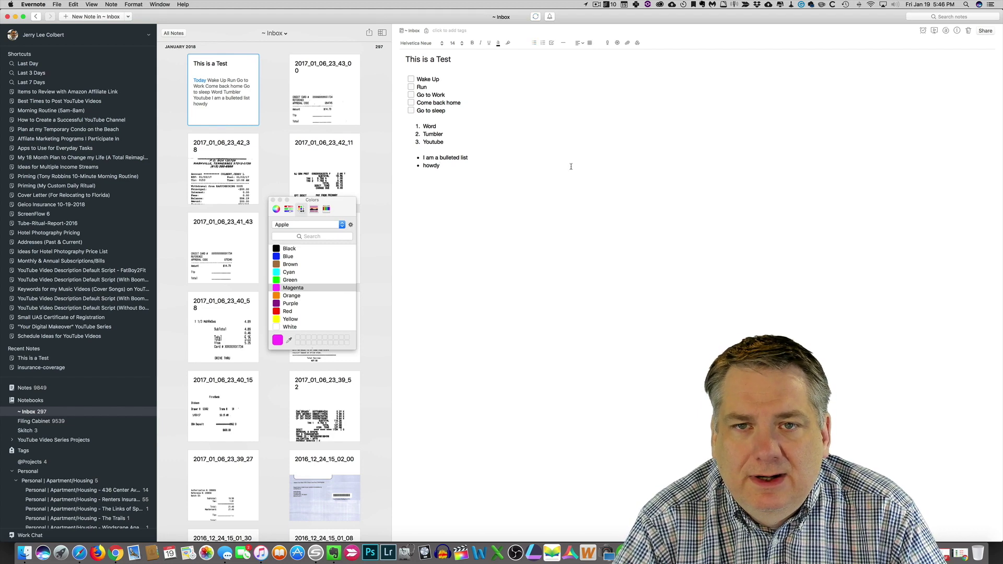
click(563, 43)
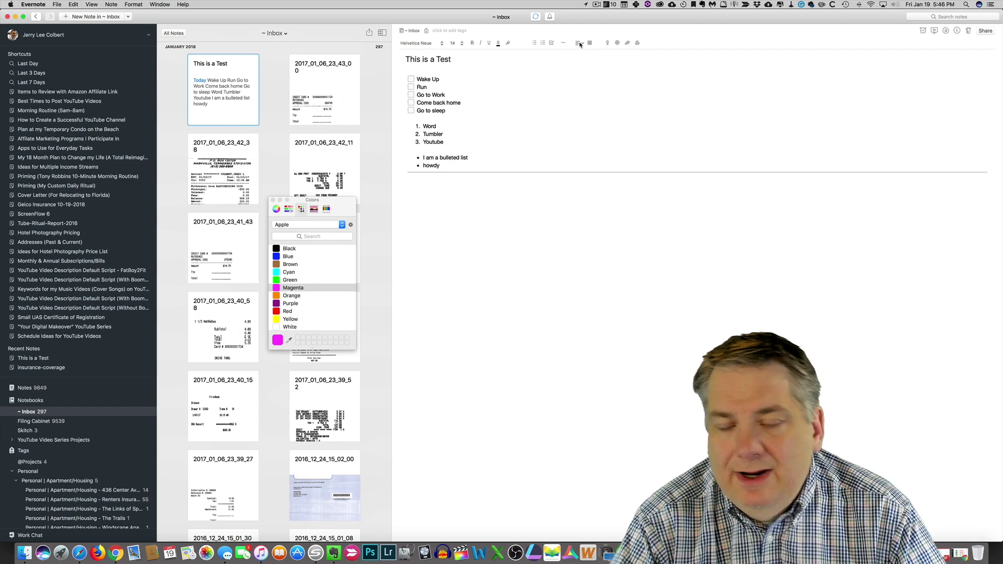
click(580, 44)
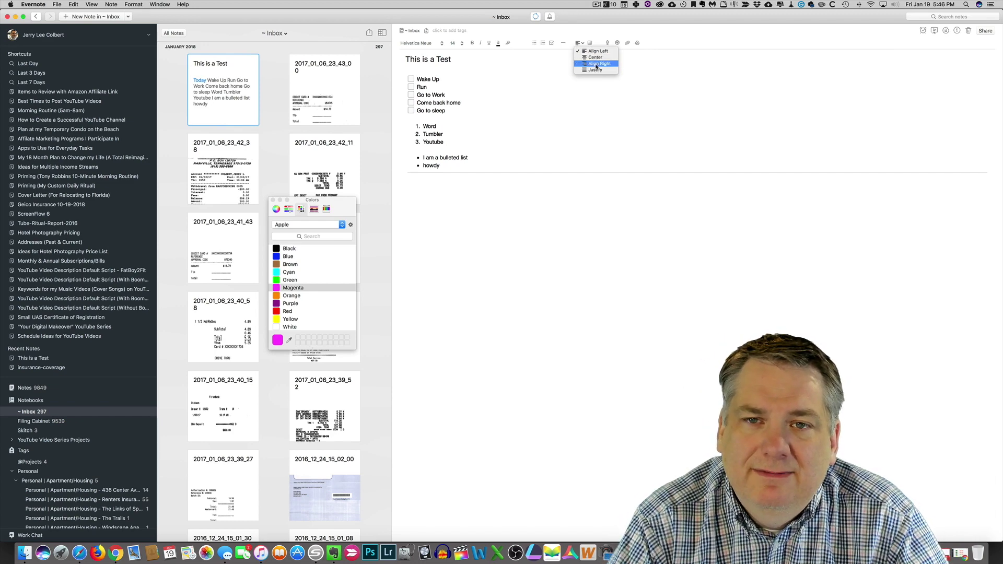
click(675, 44)
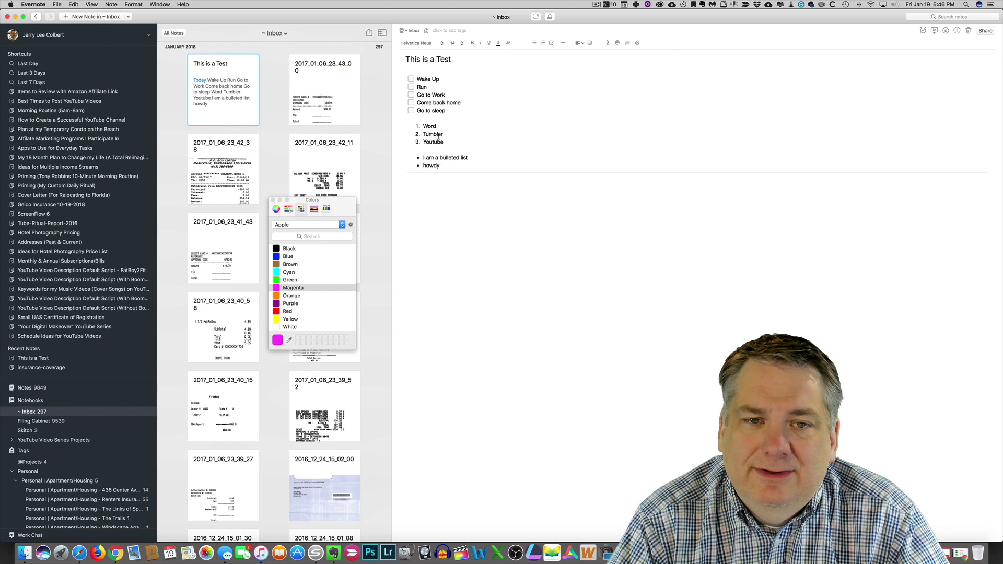
Centre the Word, Tumbler and Youtube numbered list lines.
drag(444, 149, 397, 120)
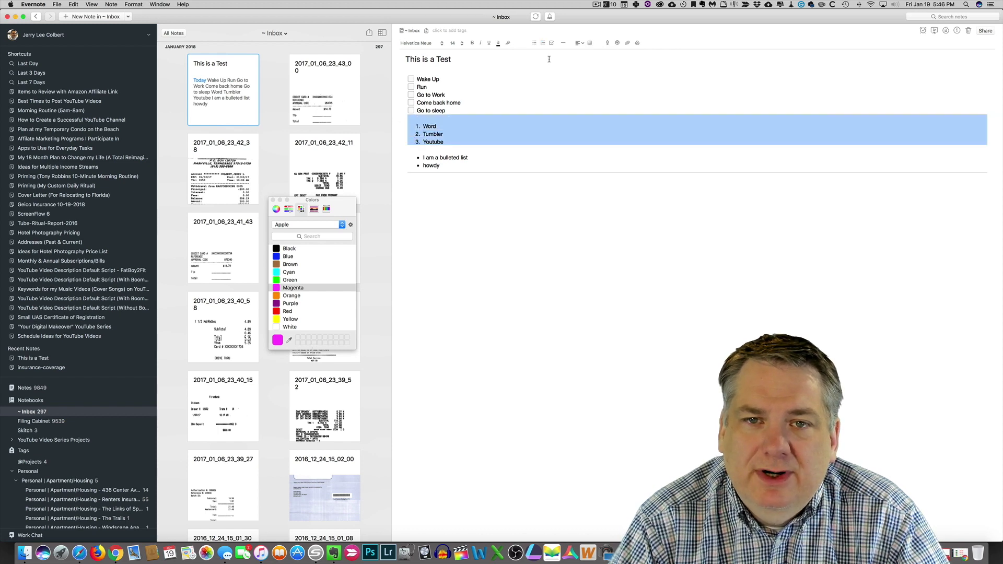
click(579, 43)
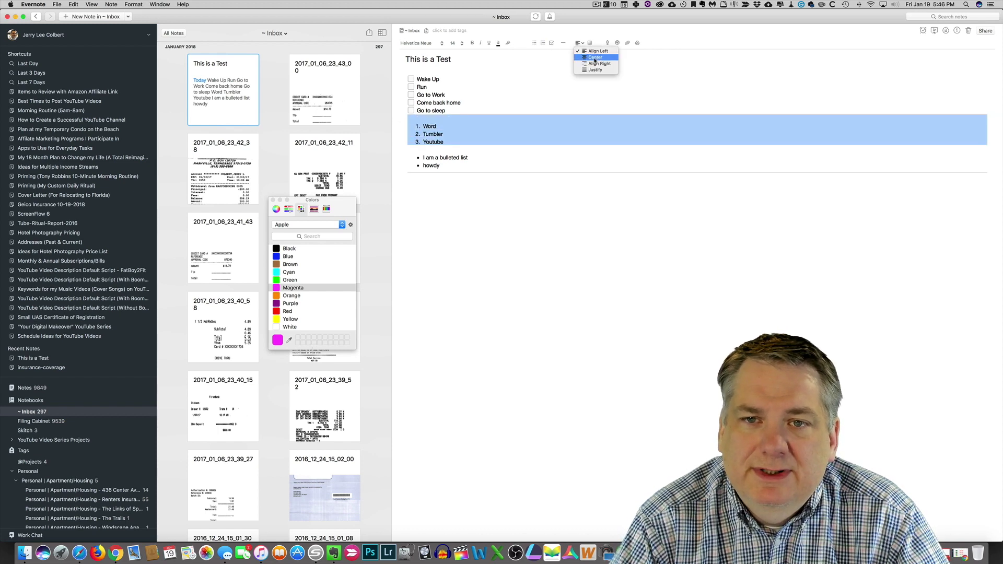
click(595, 58)
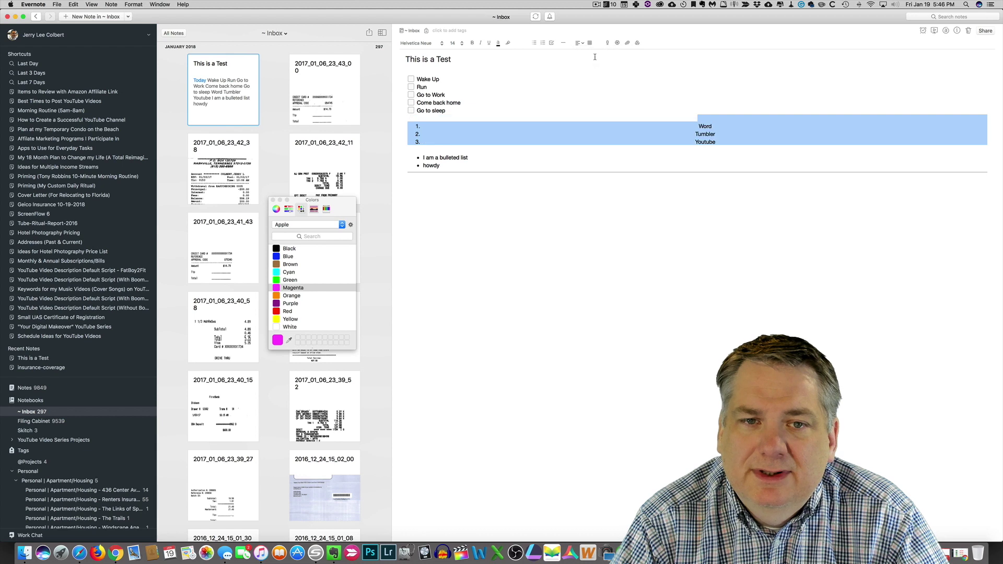
click(525, 161)
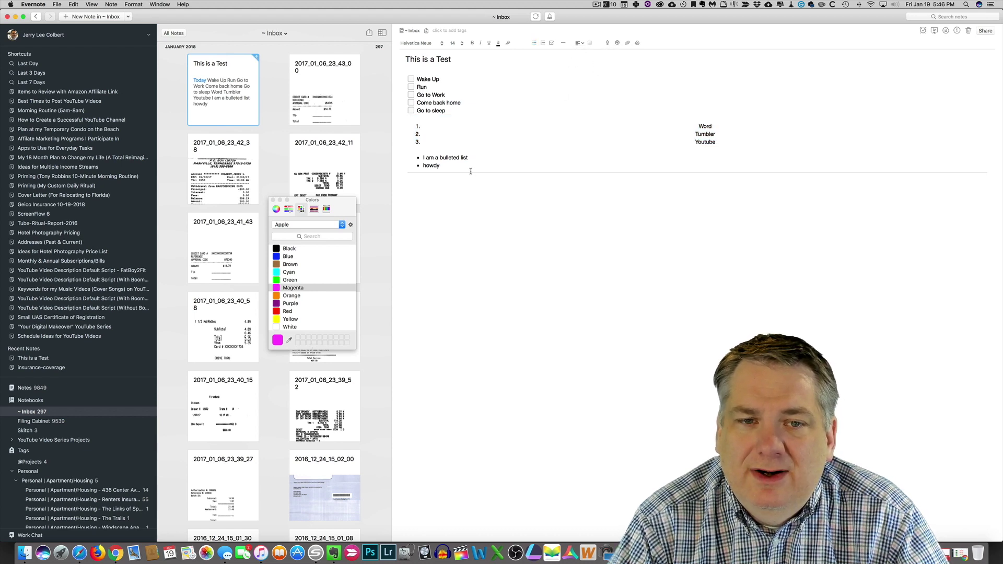
drag(468, 170, 419, 155)
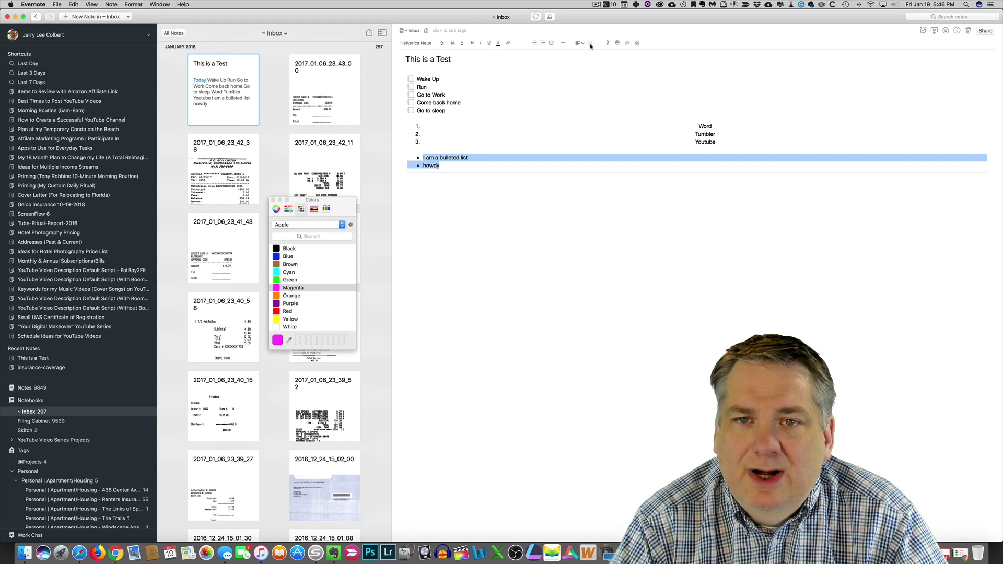
click(407, 180)
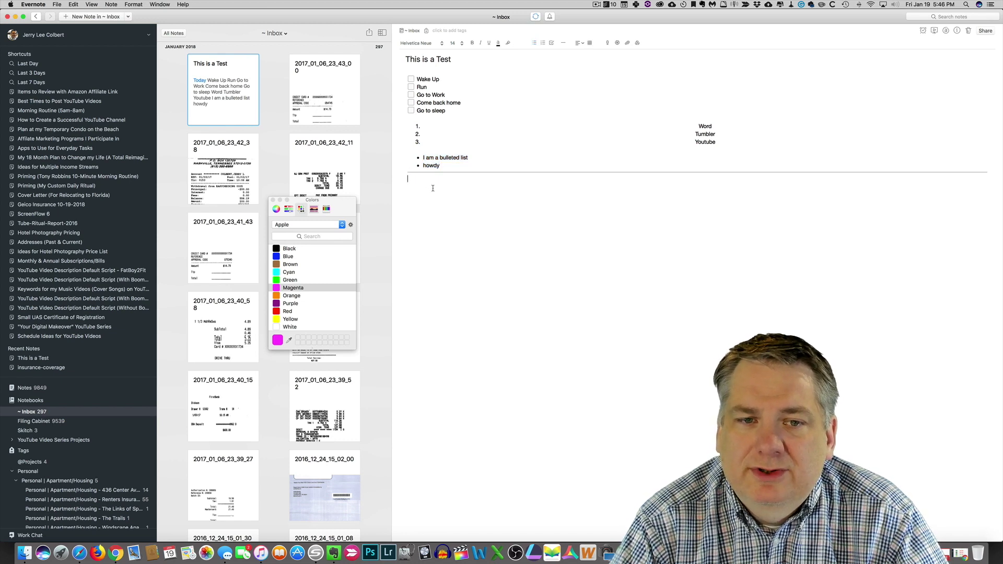
Insert a 3x2 table, type 'I am a bulleted list' in cell one, and widen its columns.
click(590, 43)
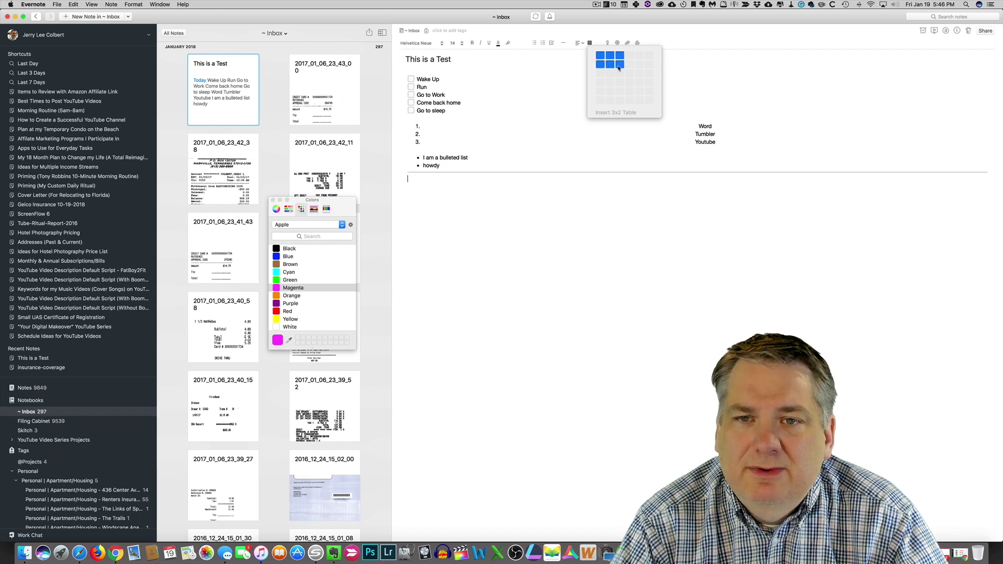
click(618, 68)
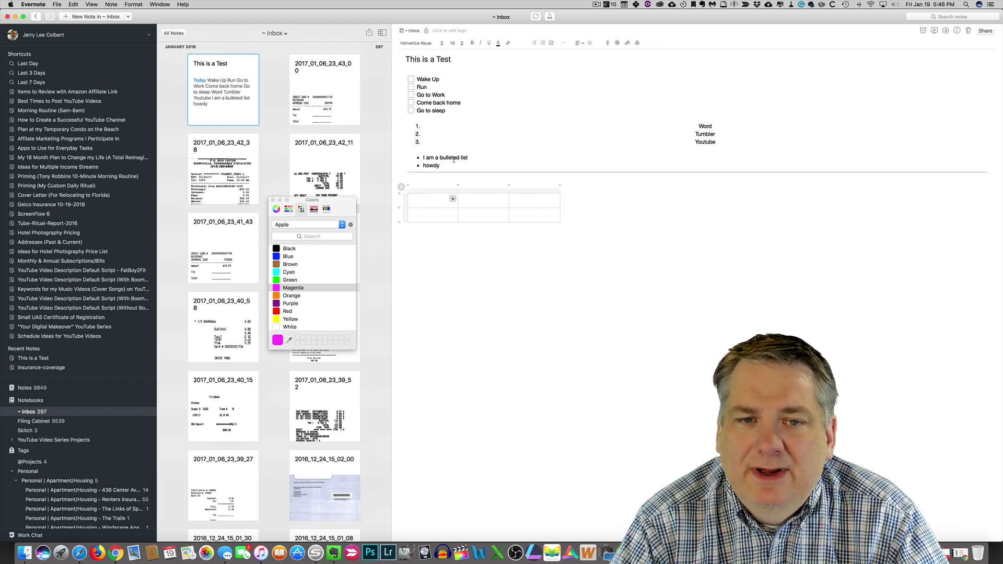
click(450, 202)
text(I am a b)
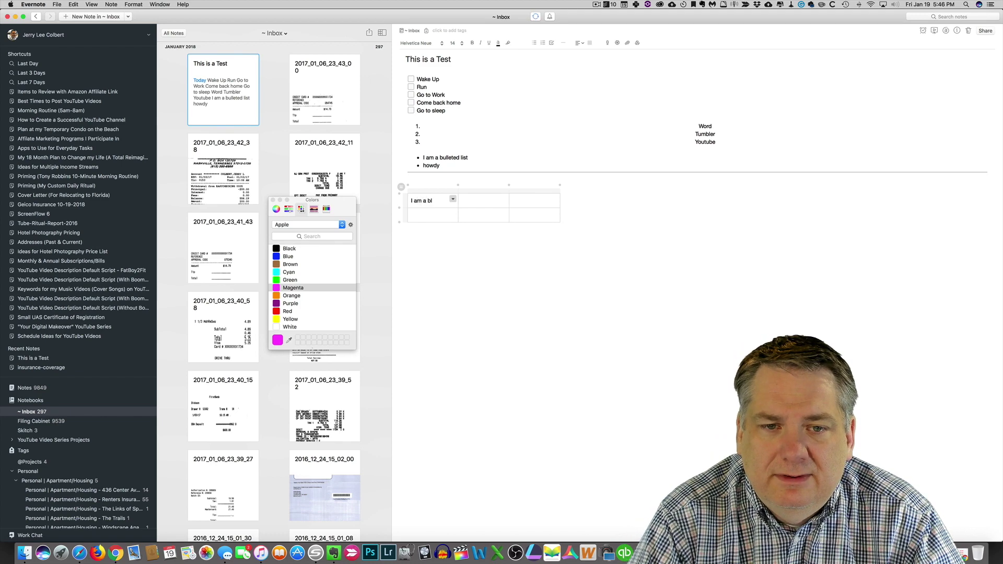
text(ulleted)
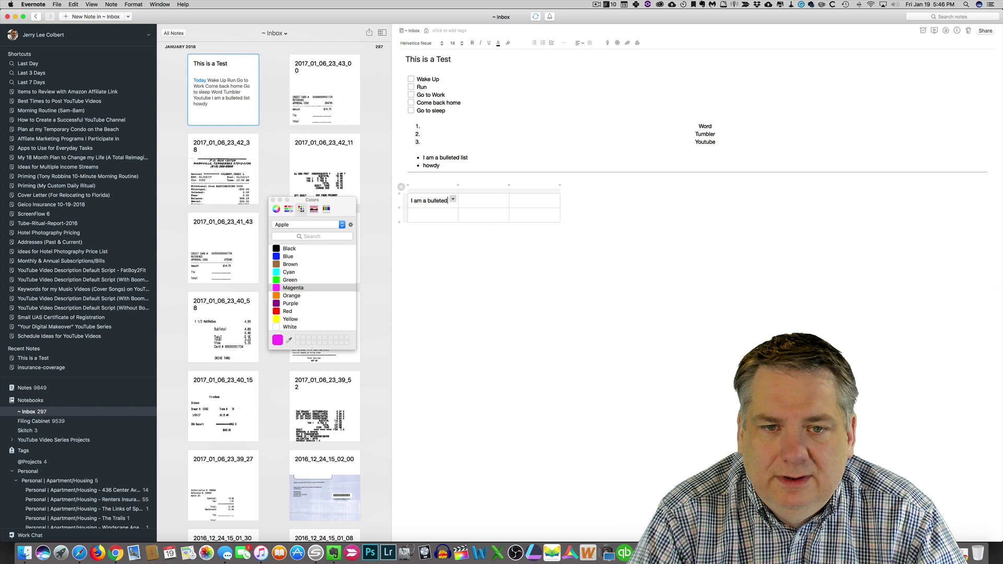
text( list)
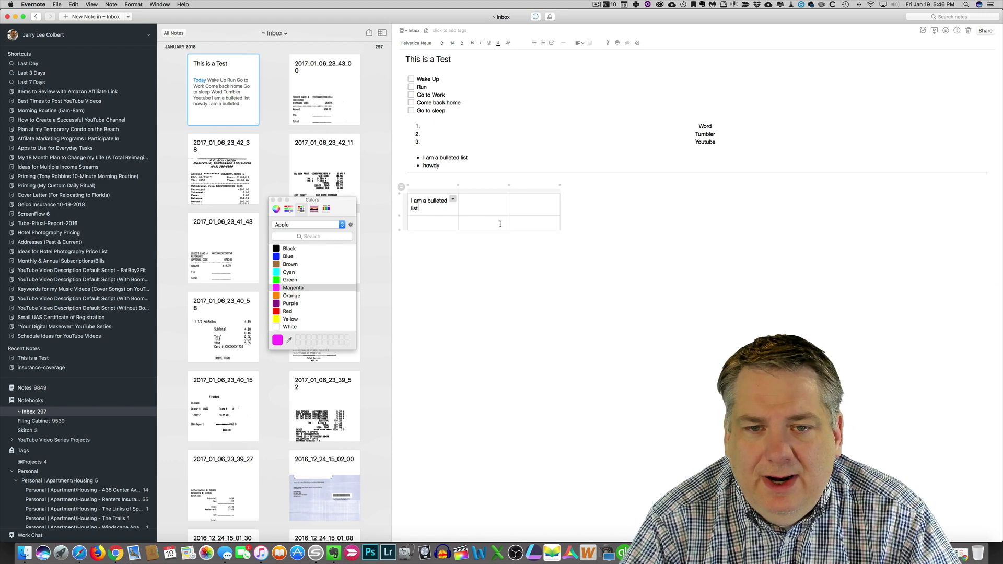
drag(509, 203, 614, 203)
drag(459, 207, 503, 208)
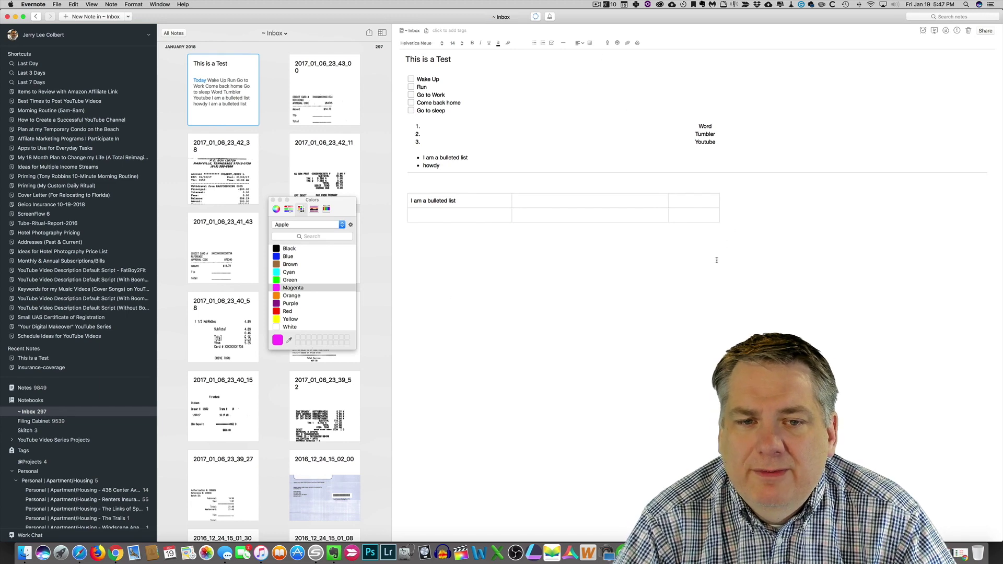
key(Return)
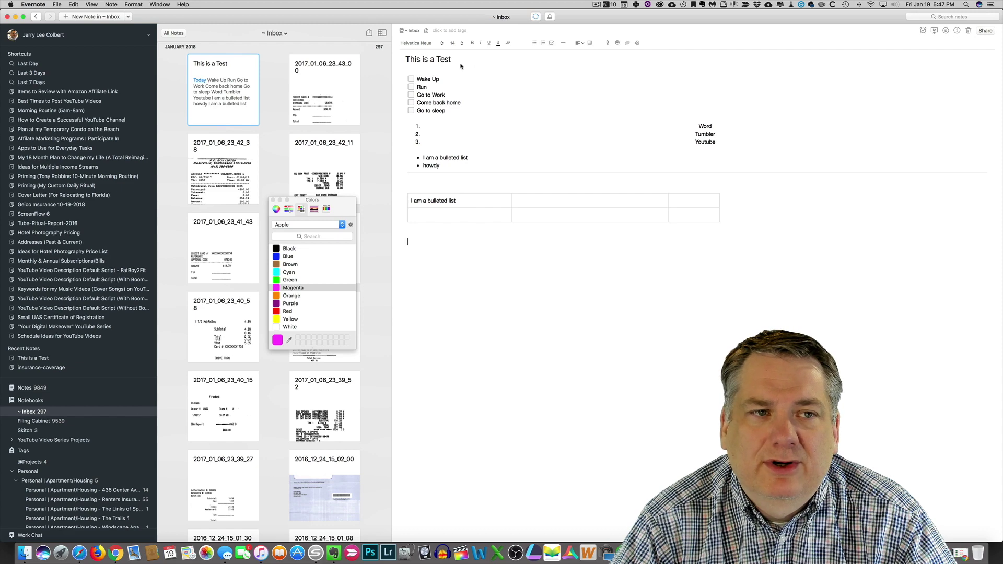
Browse the Format menu's Text, Lists and Tables options, indenting the line below the table.
click(135, 5)
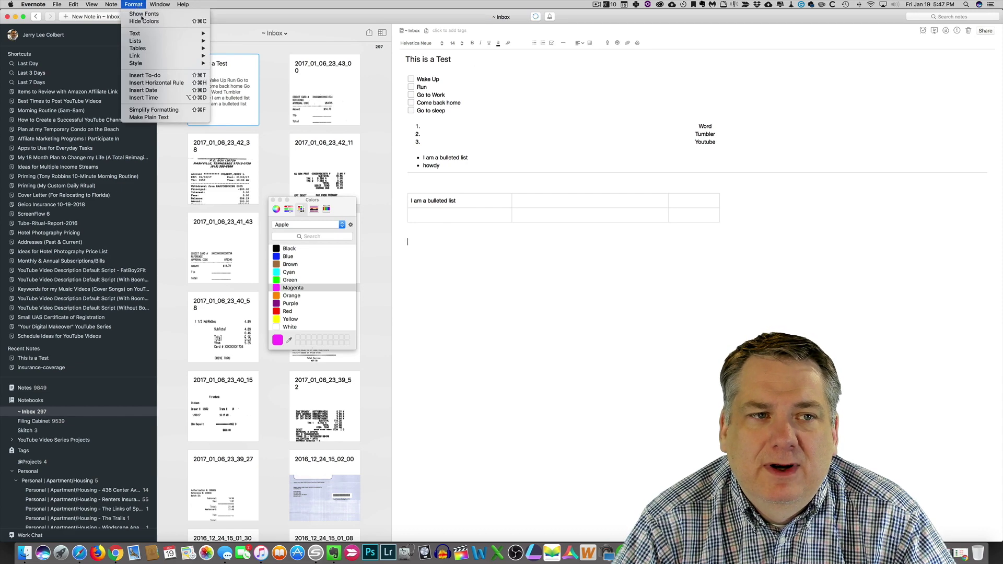
mouse_move(152, 34)
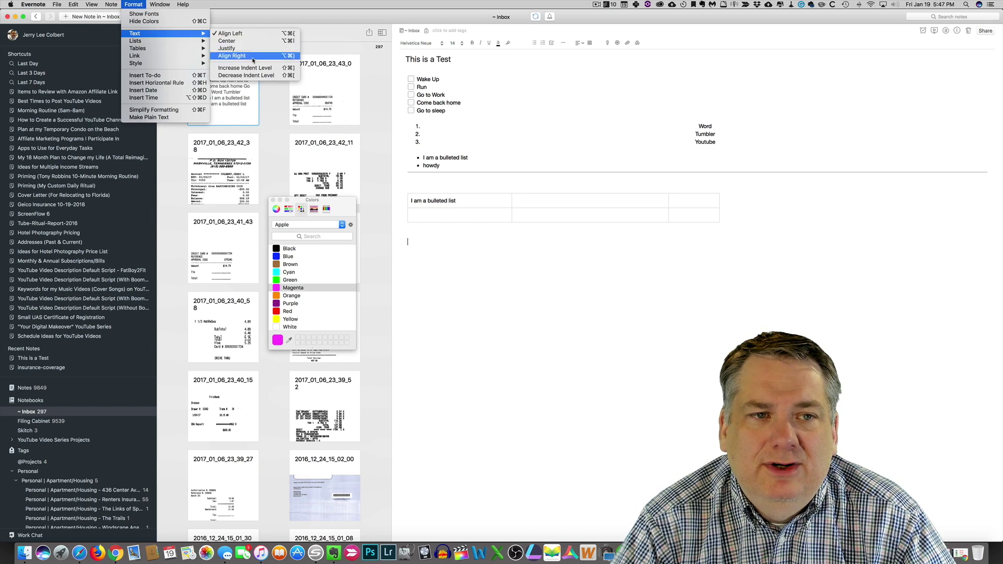
click(252, 69)
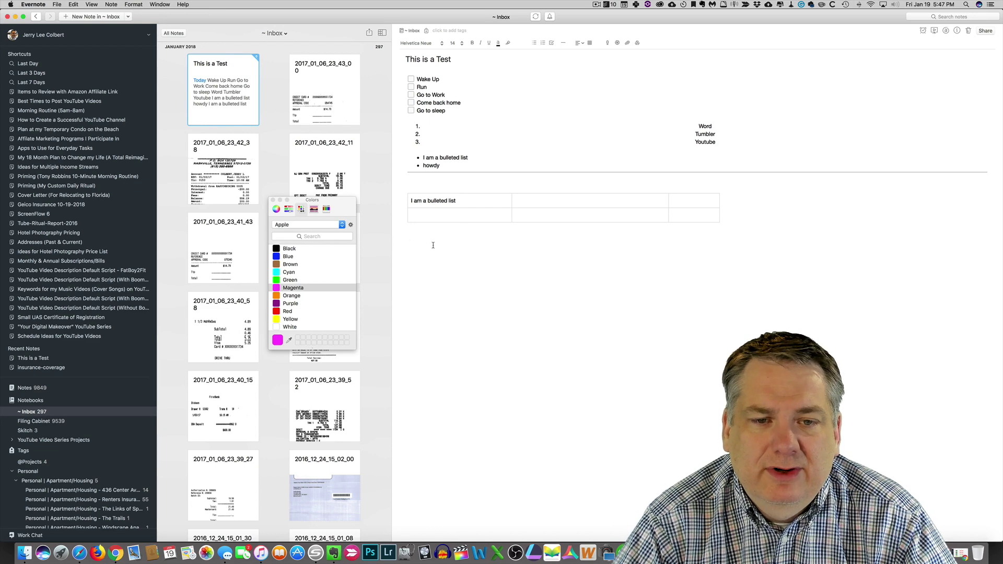
click(133, 4)
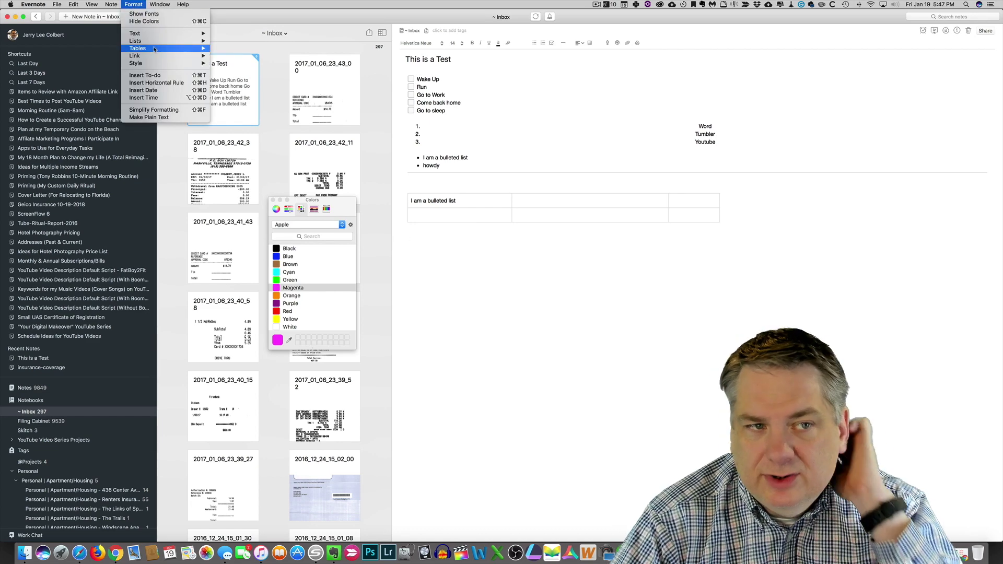
mouse_move(155, 48)
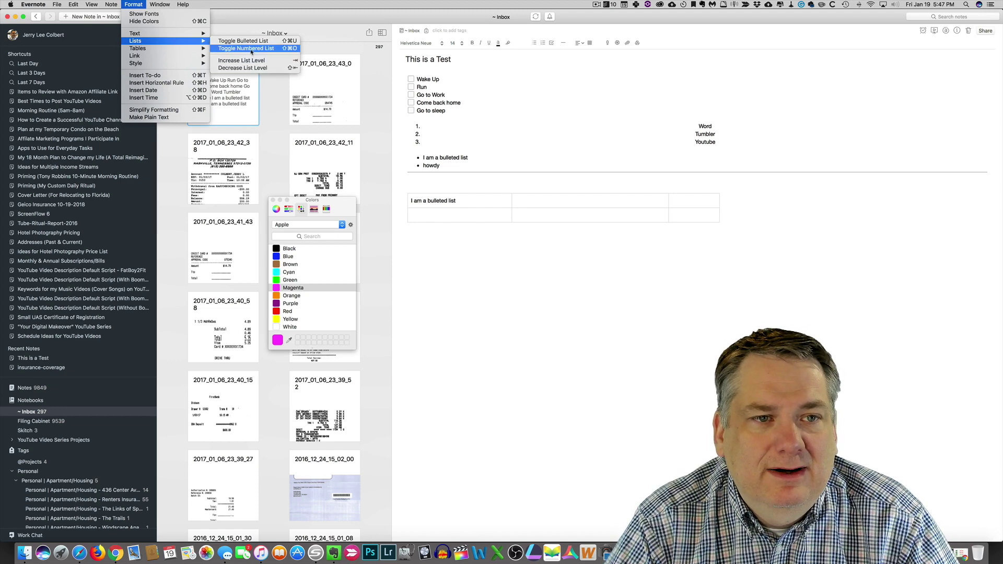
click(249, 68)
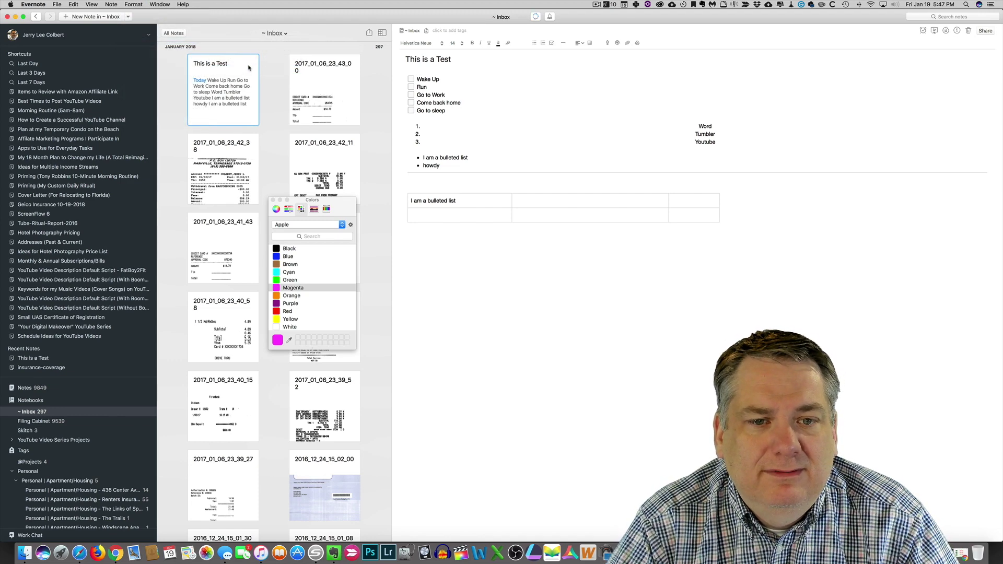
click(129, 4)
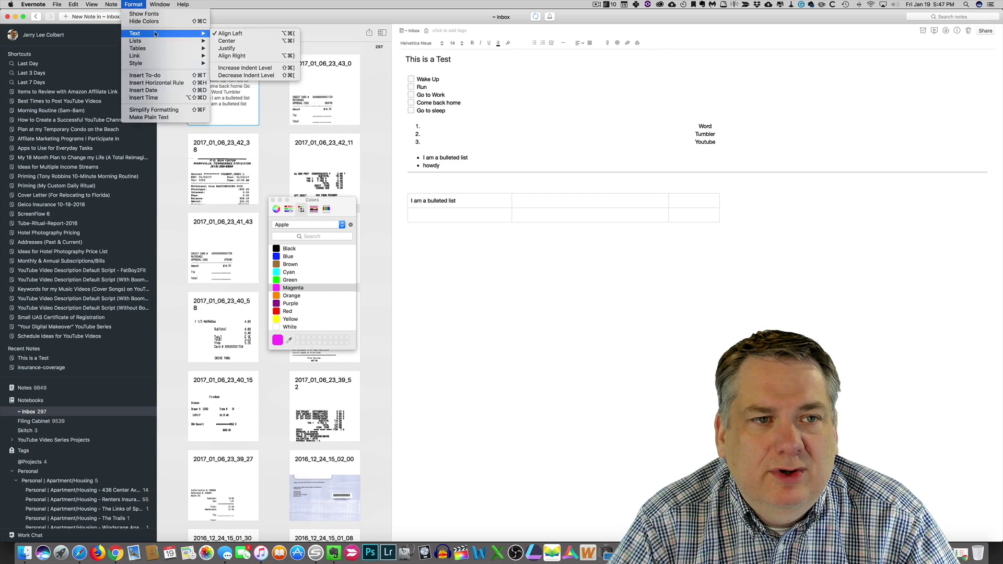
mouse_move(168, 41)
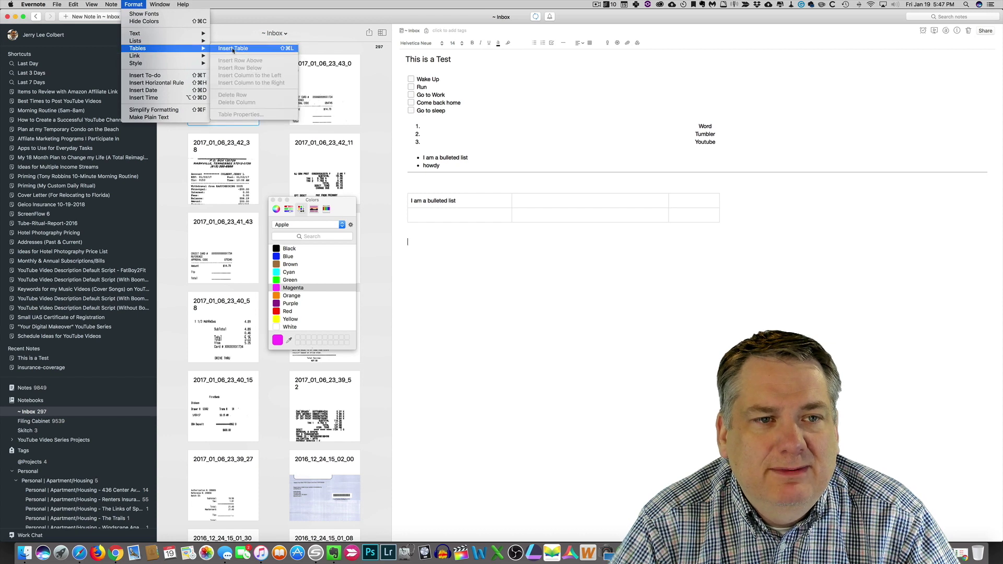
mouse_move(172, 60)
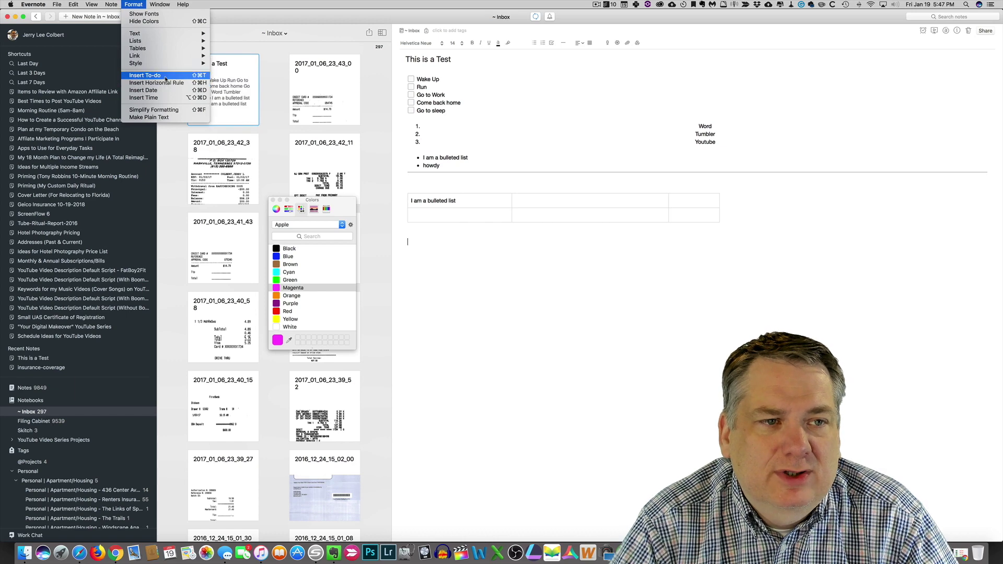
Insert a to-do with the date and time 'January 19, 2018 5:48 PM', then Simplify Formatting.
click(165, 76)
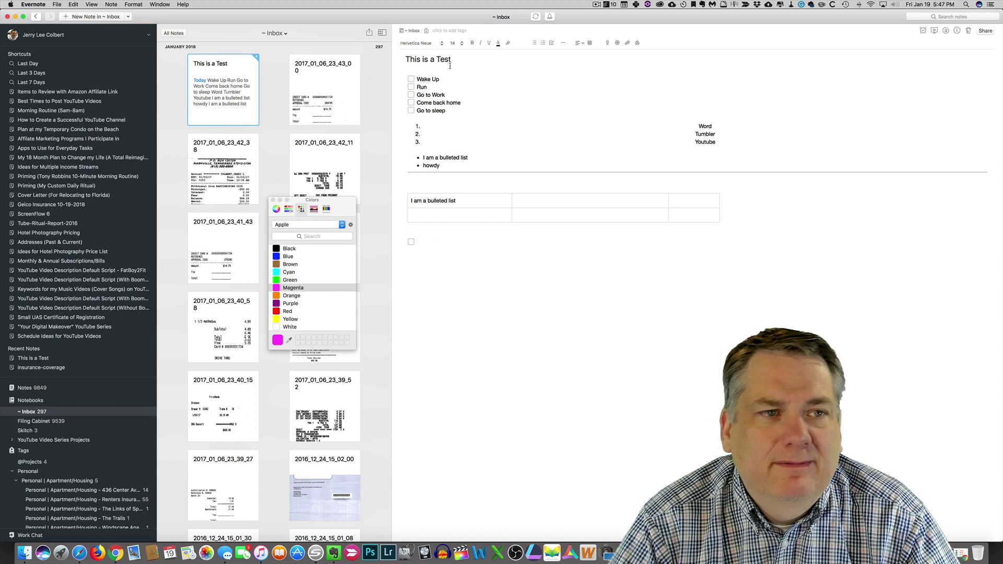
click(133, 4)
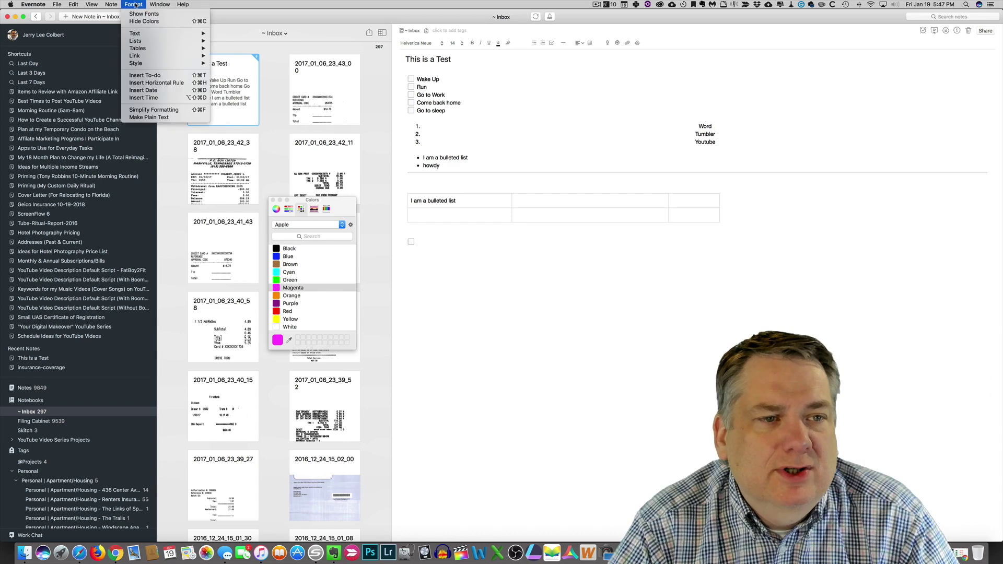
click(164, 92)
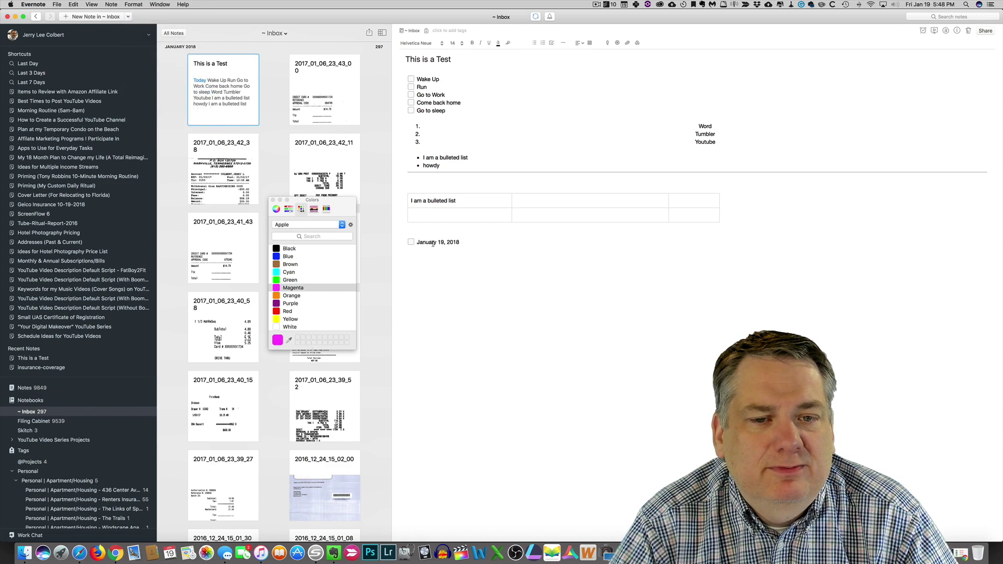
click(142, 5)
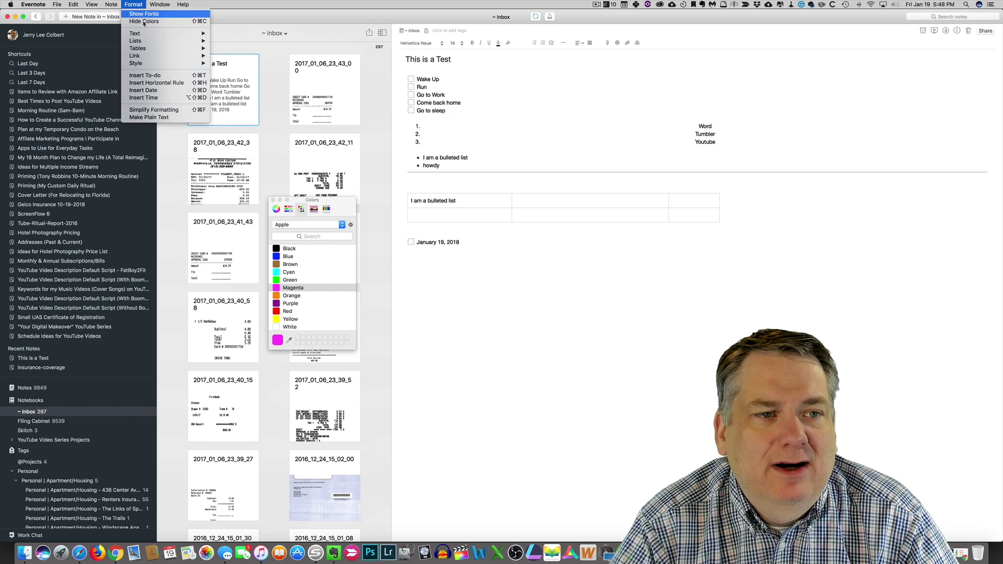
click(155, 98)
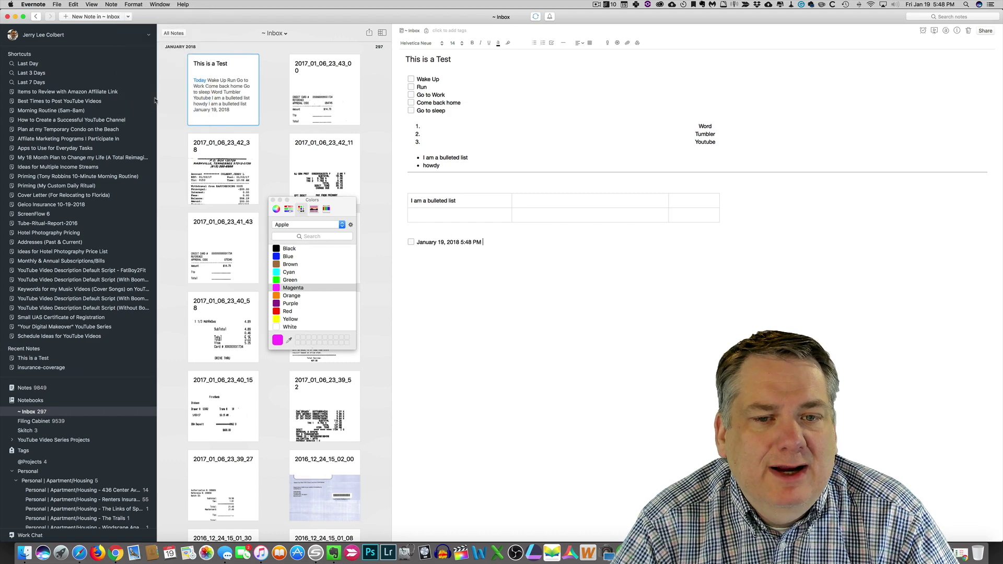
click(137, 5)
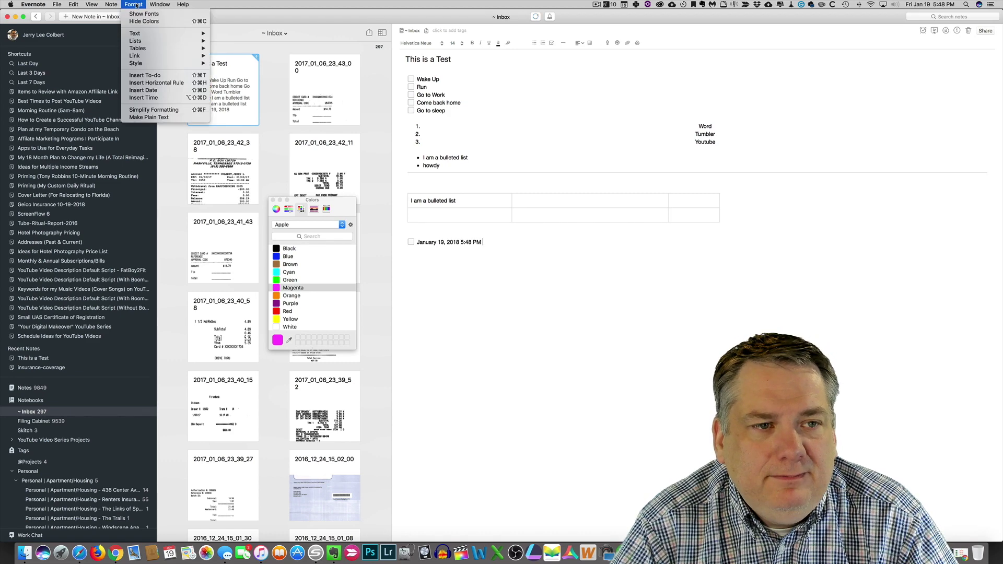
click(176, 111)
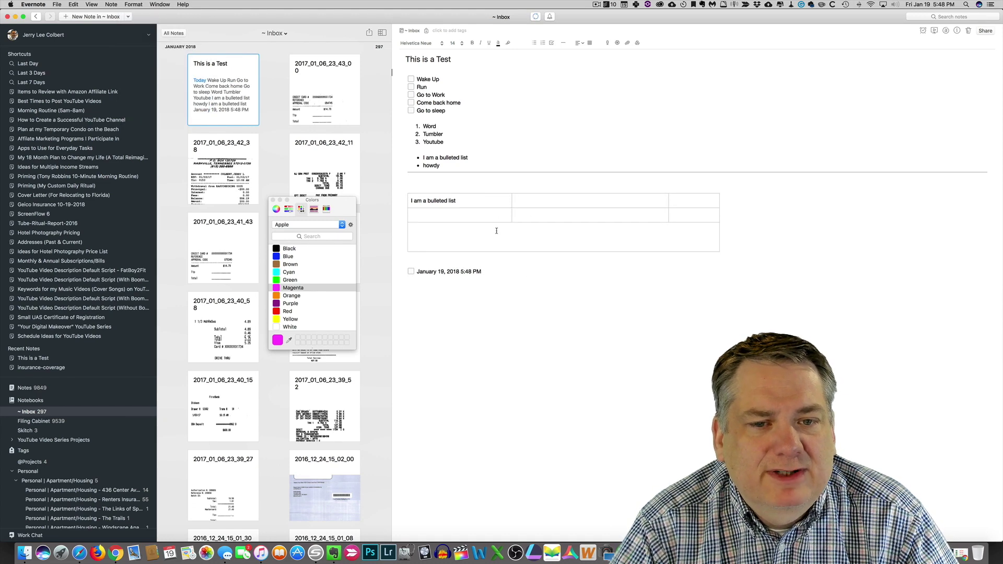
Apply Make Plain Text so the whole note becomes Courier 14 with the table flattened.
click(133, 5)
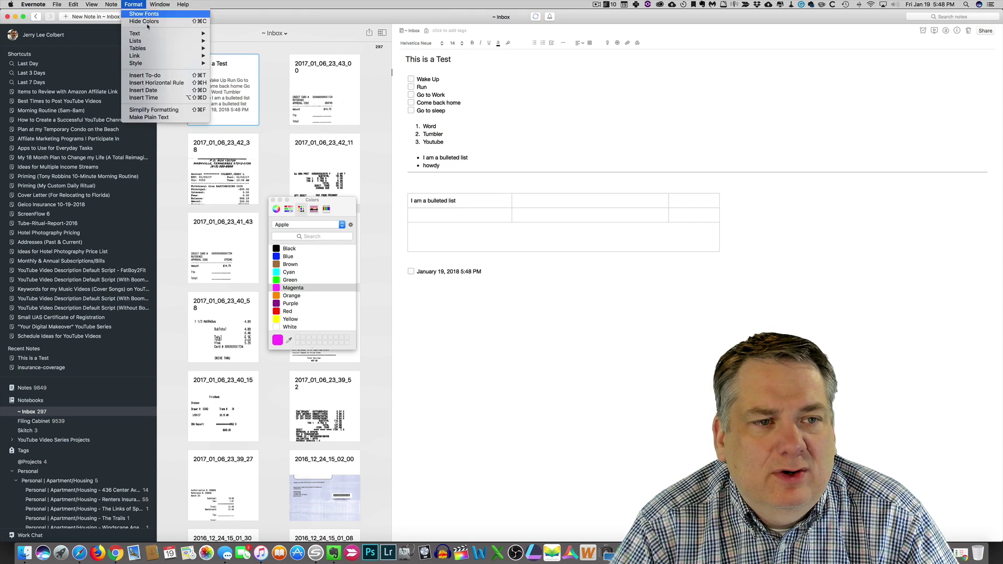
click(167, 118)
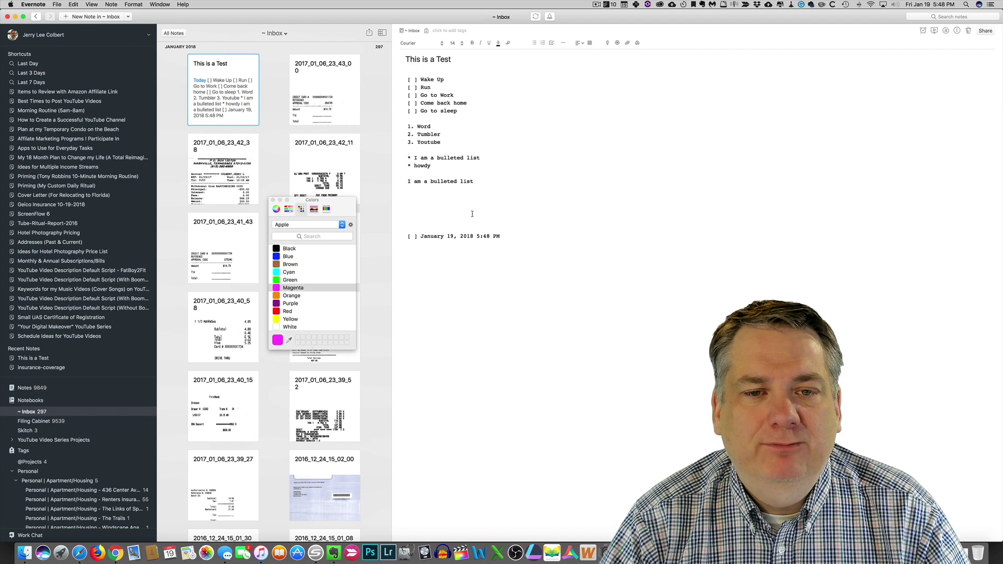
click(128, 5)
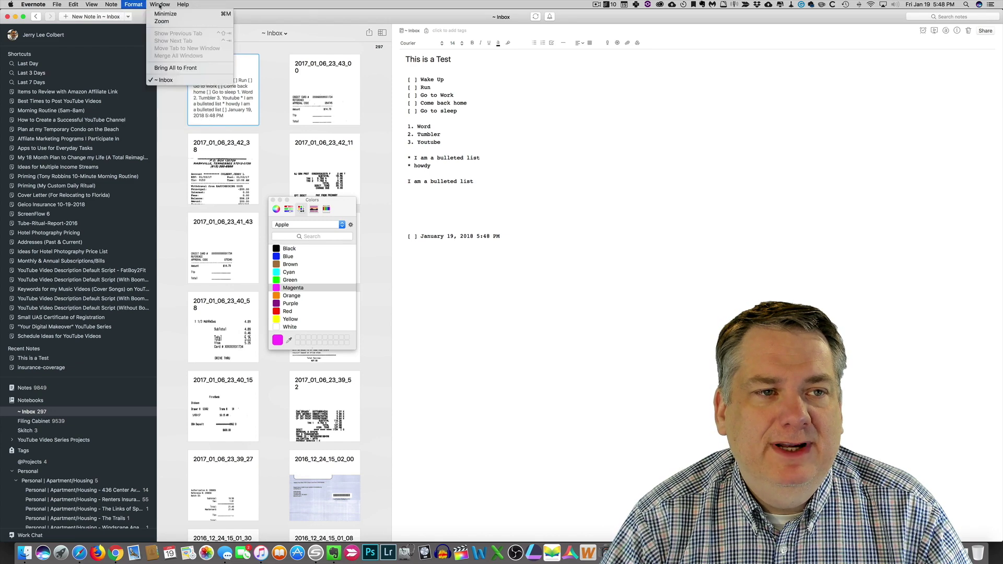
click(182, 5)
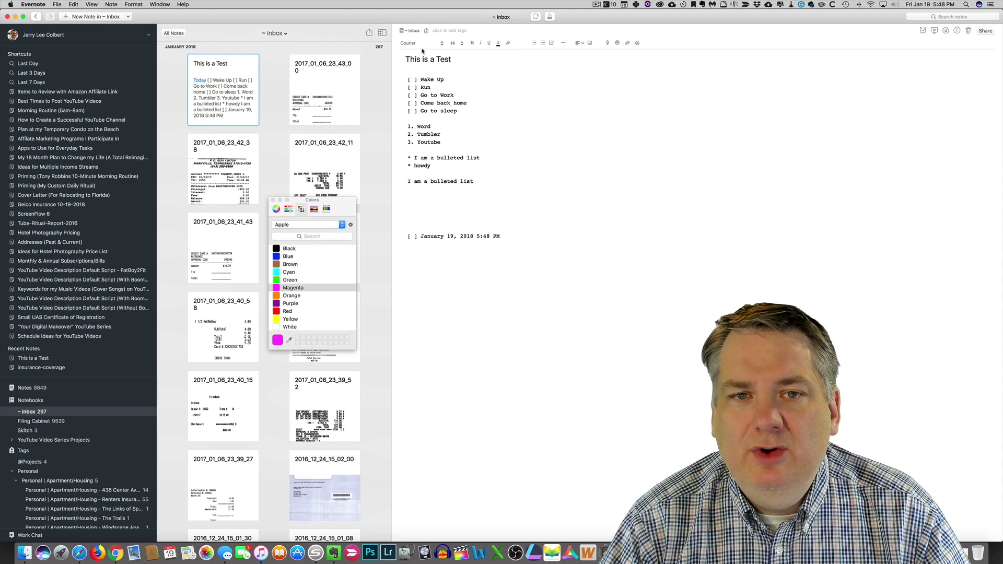
Add an empty line below the dated to-do and start an audio recording in the note.
key(Return)
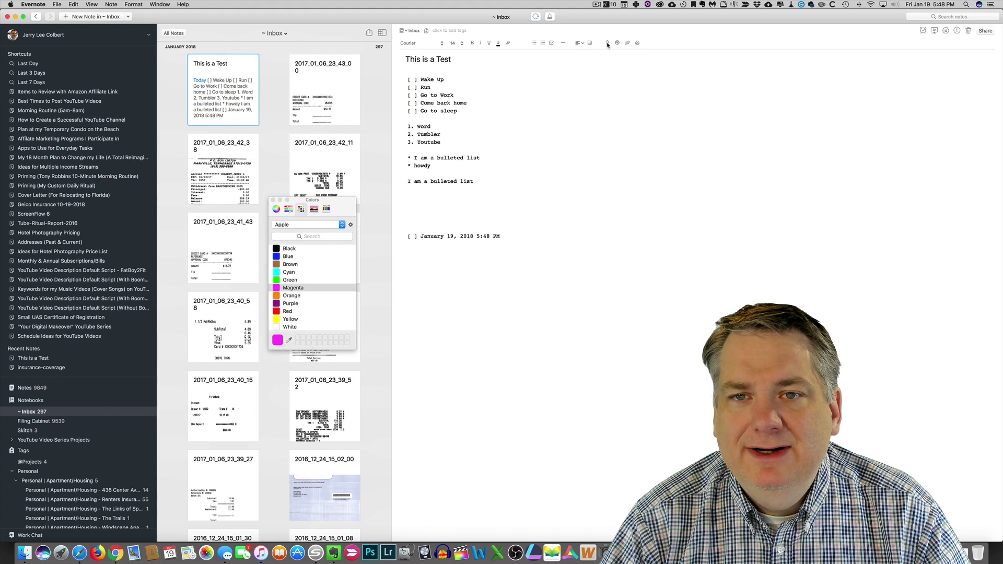
click(607, 43)
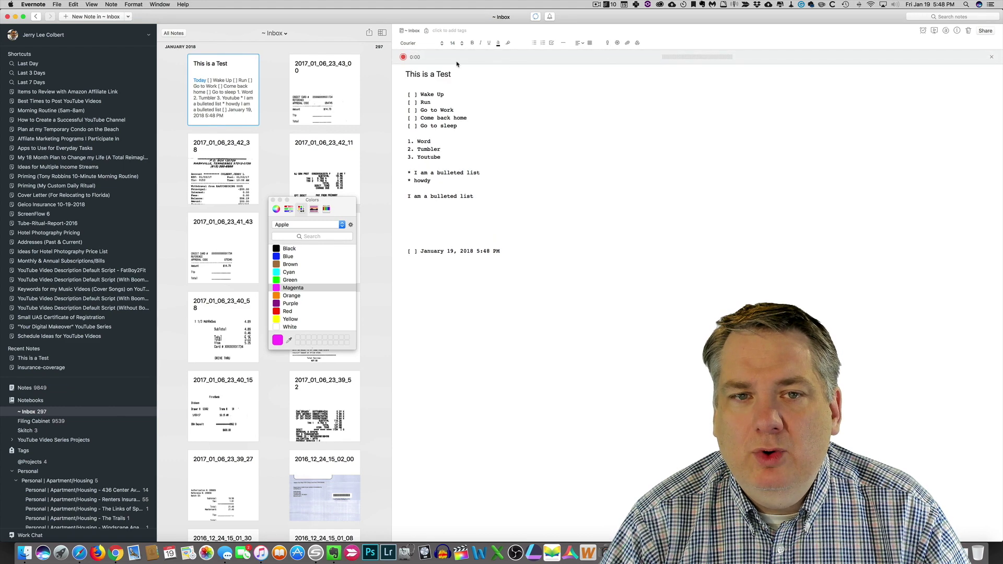
click(402, 57)
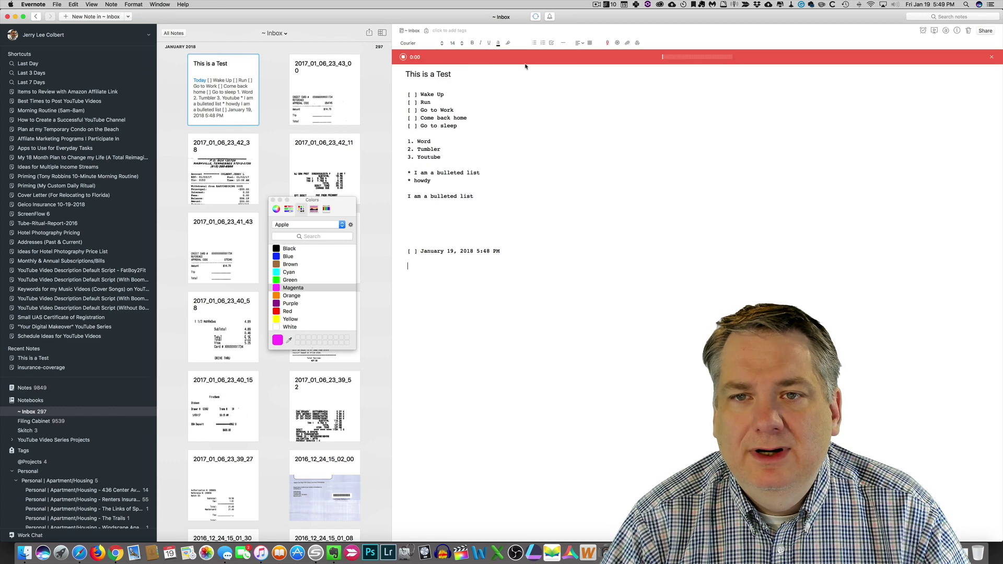
Try the camera capture and Google Drive attachment, cancelling each without adding anything.
click(617, 44)
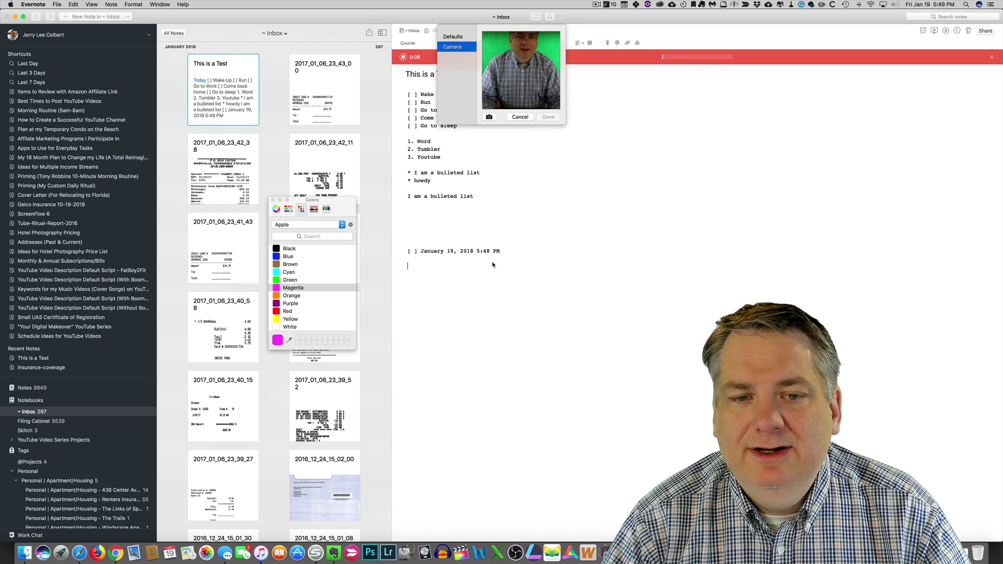
click(521, 117)
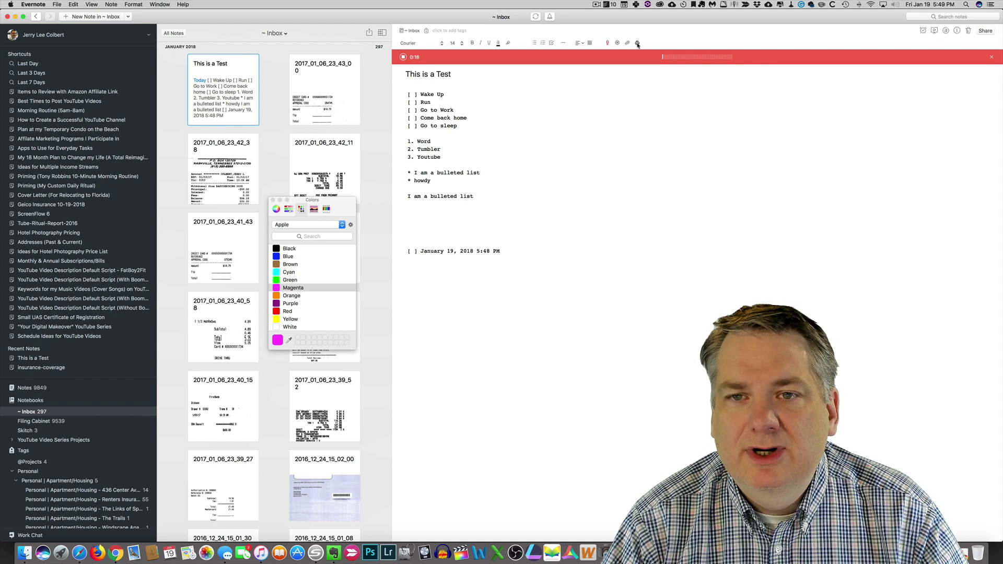
click(637, 43)
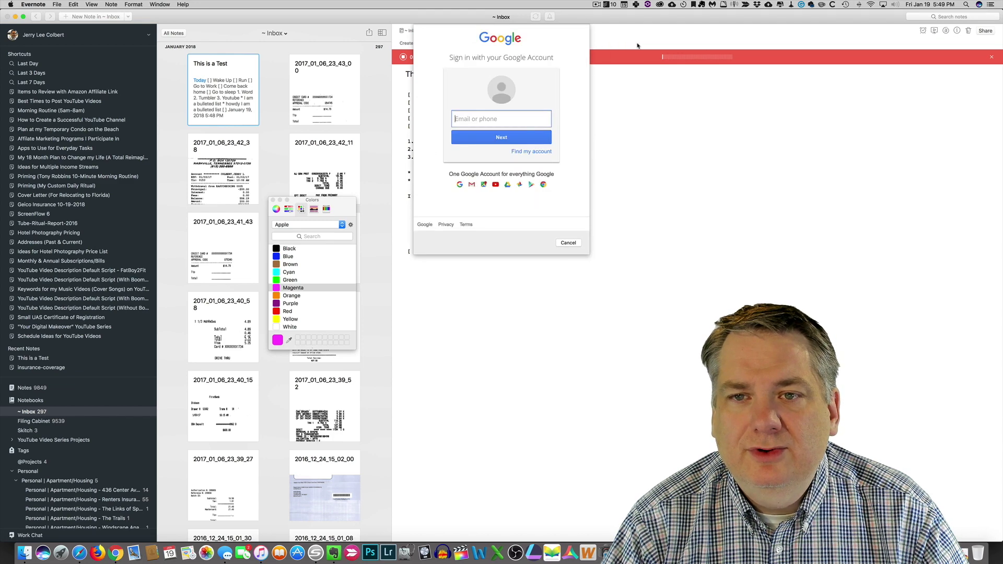
click(568, 243)
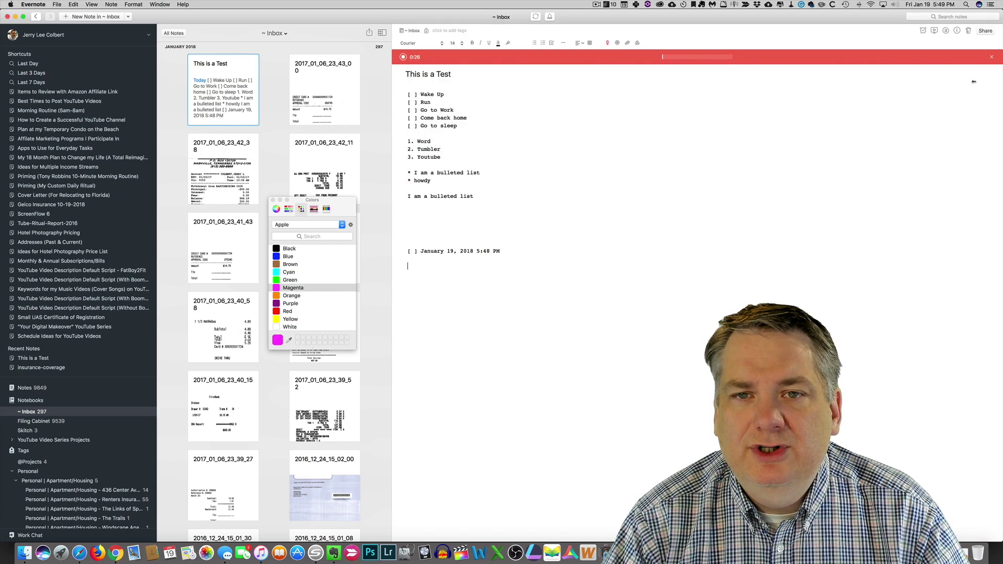
click(992, 56)
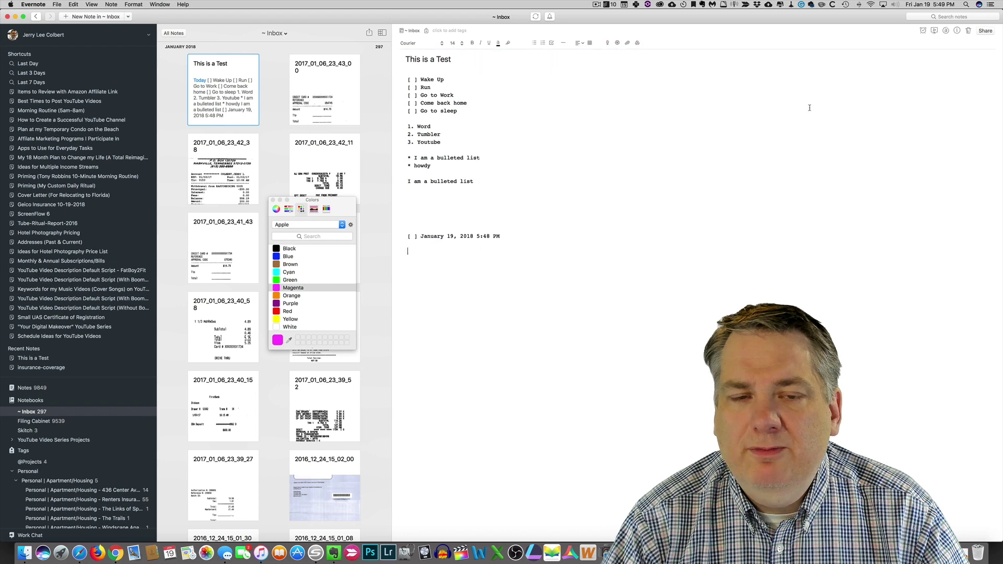